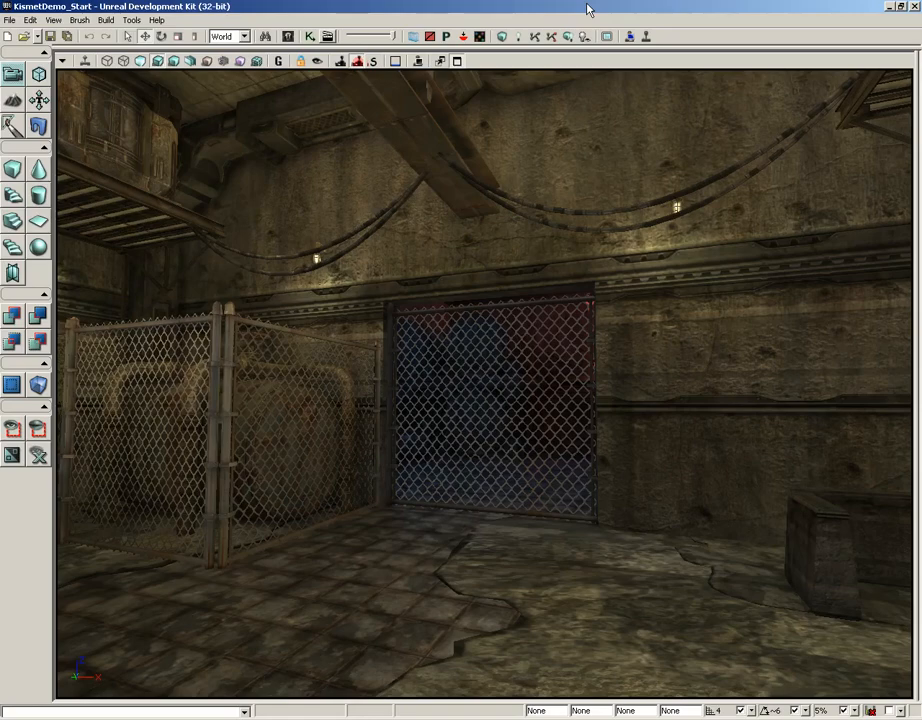
# - Select the chain-link gate in the doorway and find its mesh in the Content Browser
pyautogui.moveTo(523, 380); pyautogui.dragTo(523, 272)
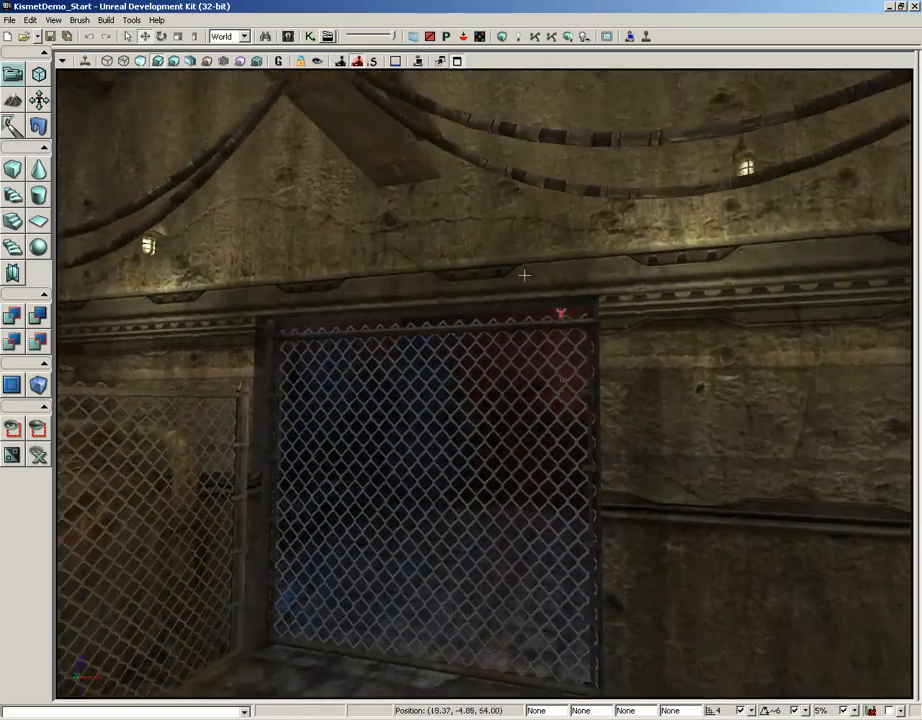
pyautogui.moveTo(523, 272); pyautogui.dragTo(523, 324, button='right')
pyautogui.moveTo(523, 324); pyautogui.dragTo(502, 325)
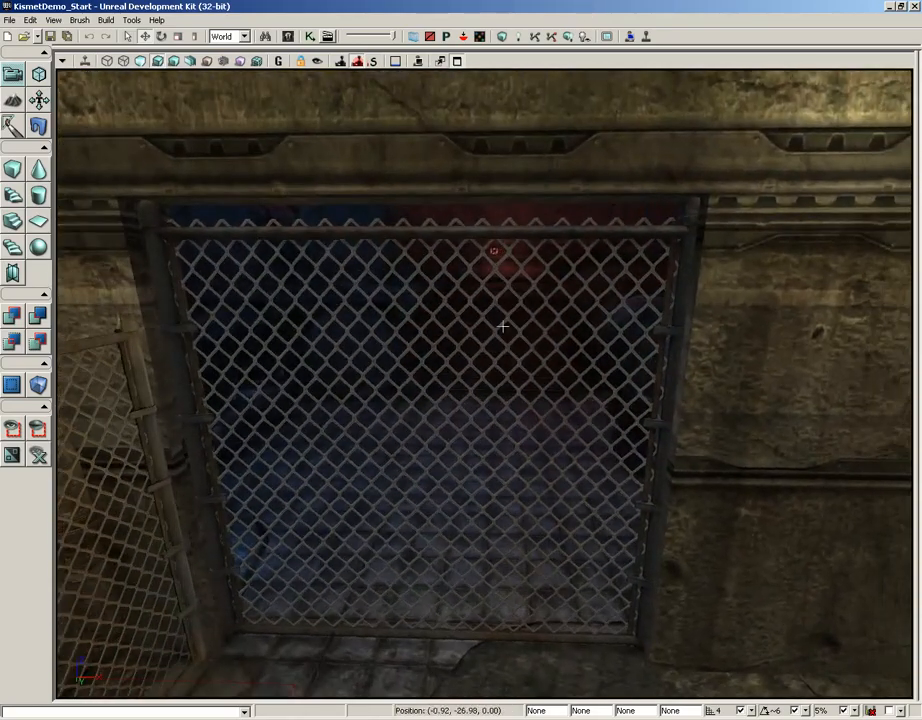
pyautogui.click(394, 246)
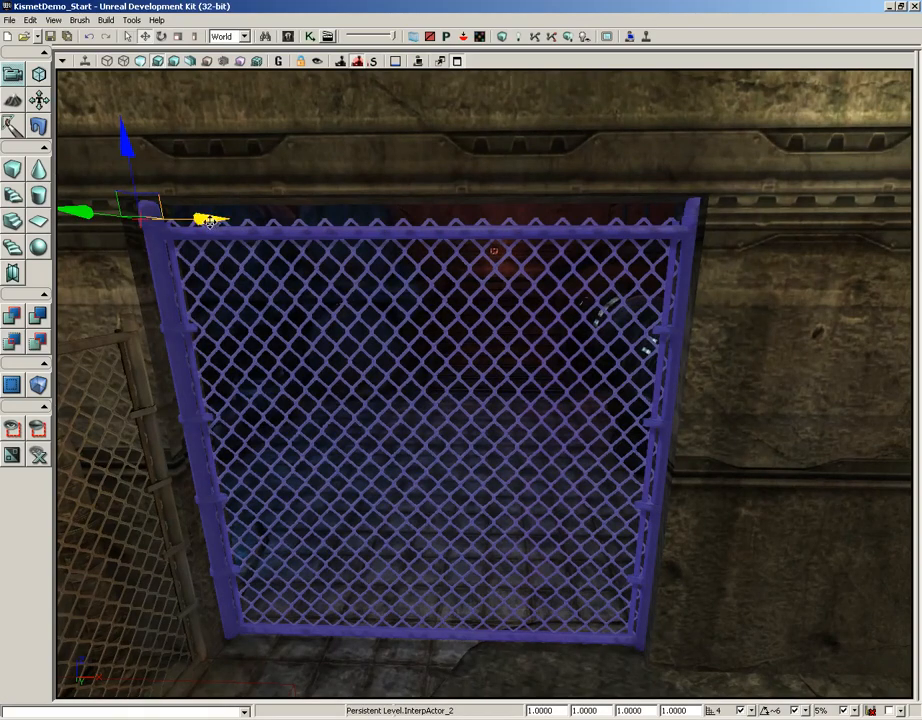
pyautogui.moveTo(150, 214); pyautogui.dragTo(226, 215)
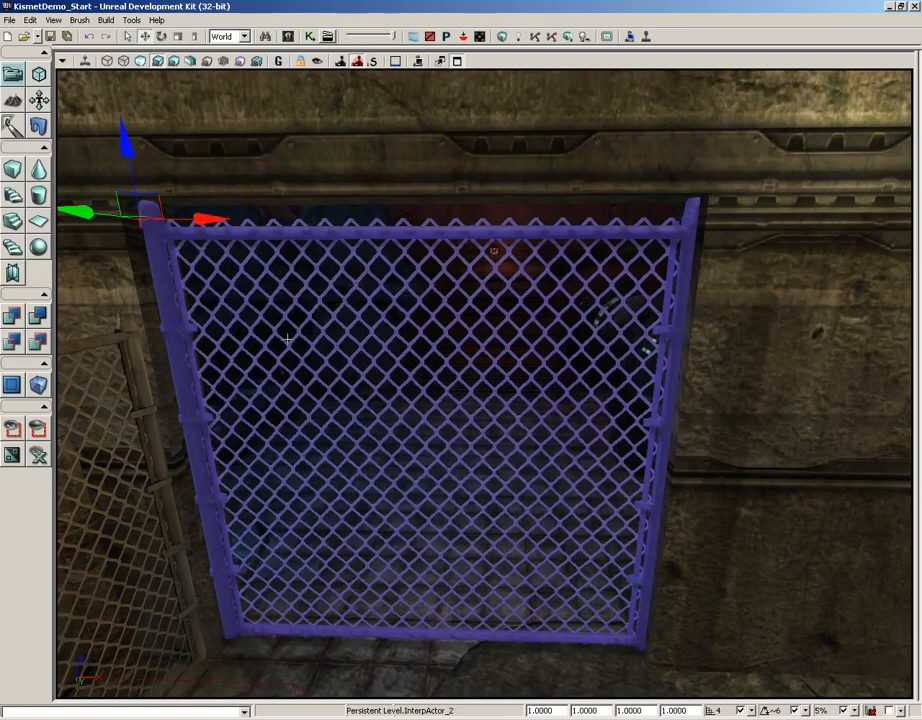
pyautogui.rightClick(299, 235)
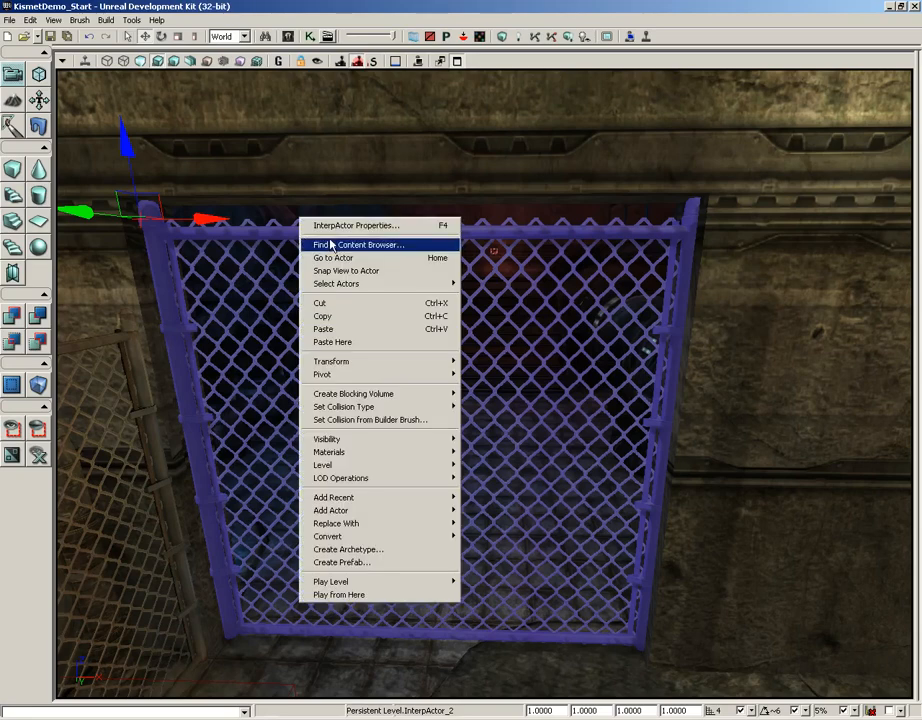
pyautogui.click(320, 245)
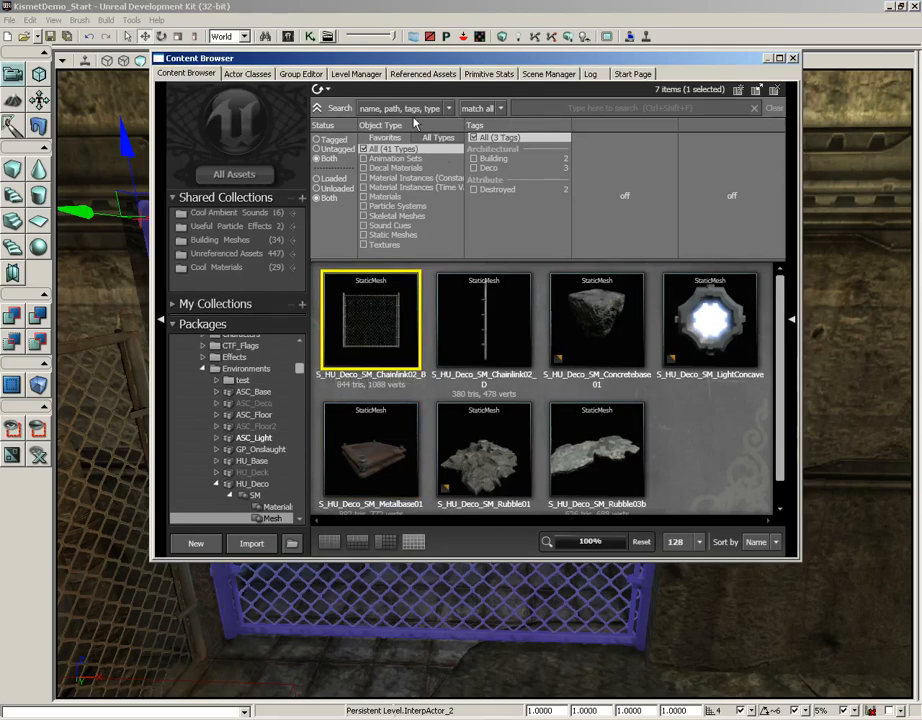
# - Move the Content Browser aside and look at the actor types that can be added on the floor before the gate
pyautogui.moveTo(290, 62); pyautogui.dragTo(621, 8)
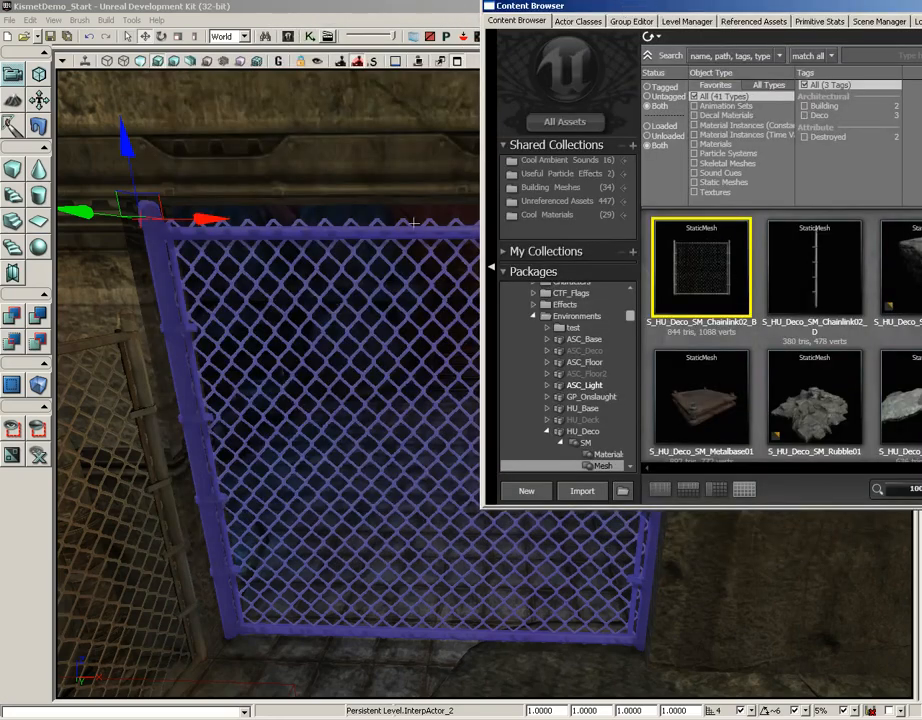
pyautogui.moveTo(280, 157); pyautogui.dragTo(318, 166)
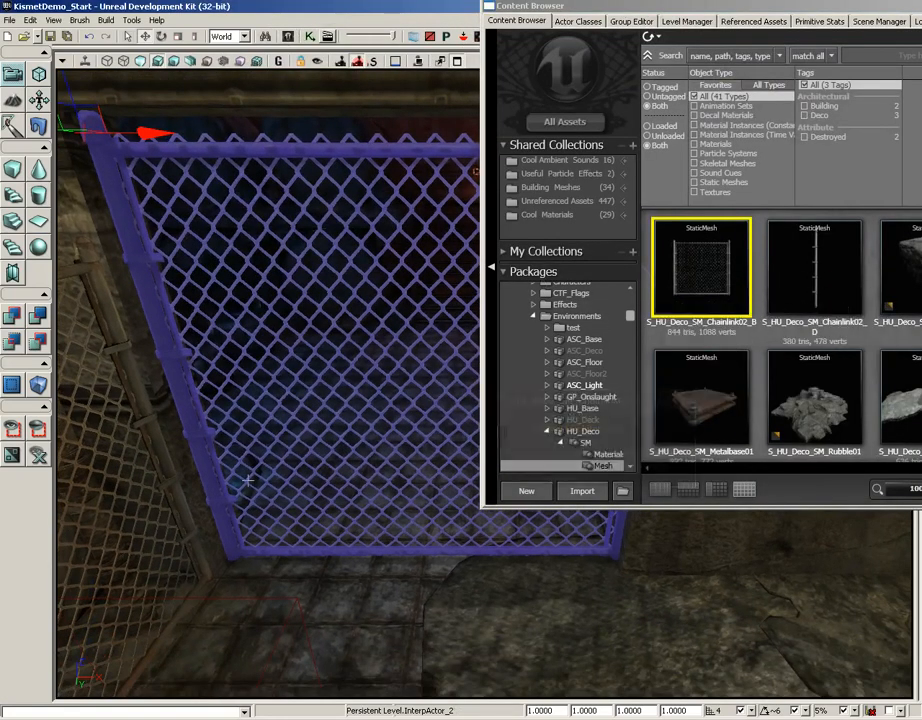
pyautogui.rightClick(318, 583)
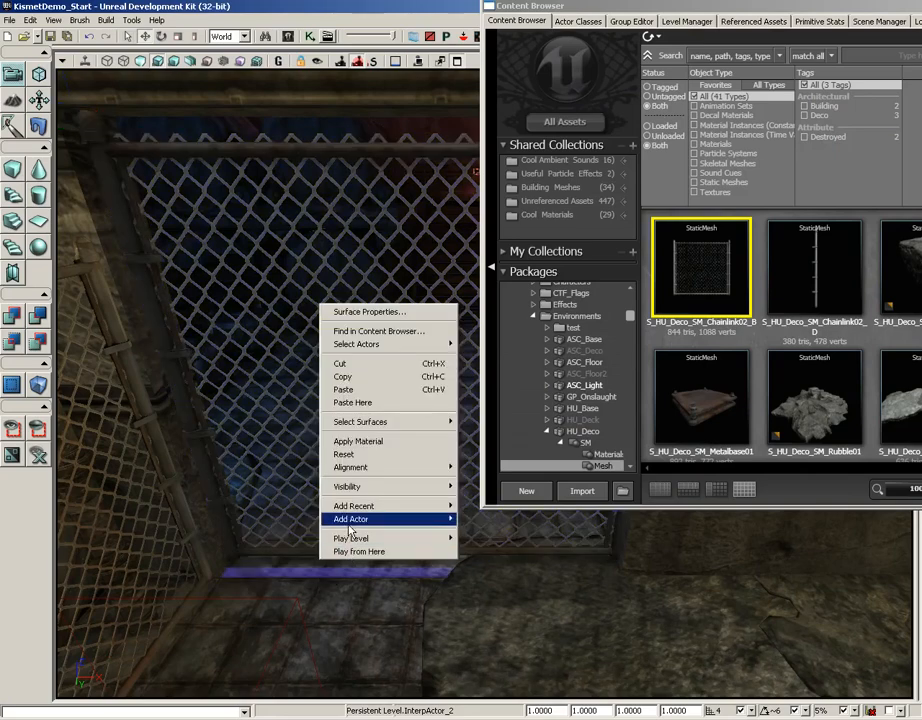
pyautogui.moveTo(360, 519)
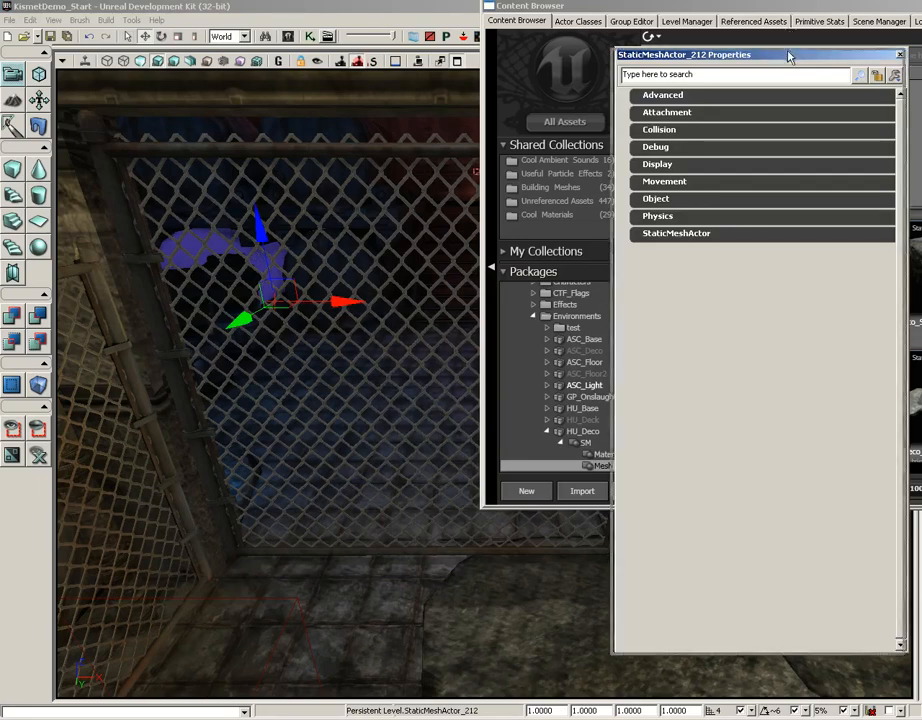
# - Close the static mesh actor's properties window and the Content Browser to clear the viewport
pyautogui.moveTo(789, 57); pyautogui.dragTo(728, 62)
pyautogui.click(848, 22)
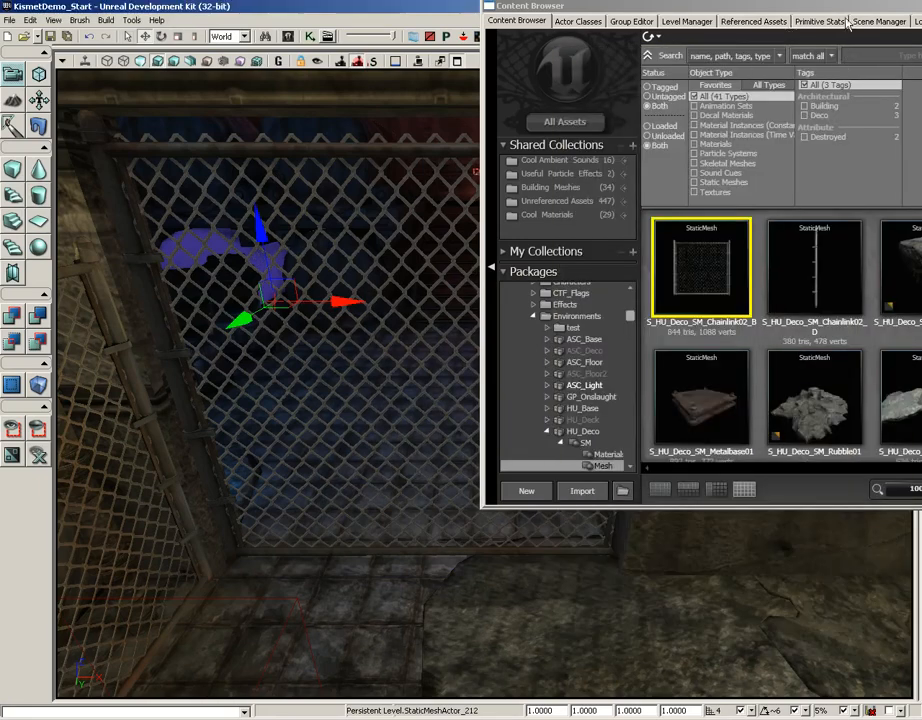
pyautogui.moveTo(843, 5); pyautogui.dragTo(674, 94)
pyautogui.moveTo(829, 97); pyautogui.dragTo(608, 88)
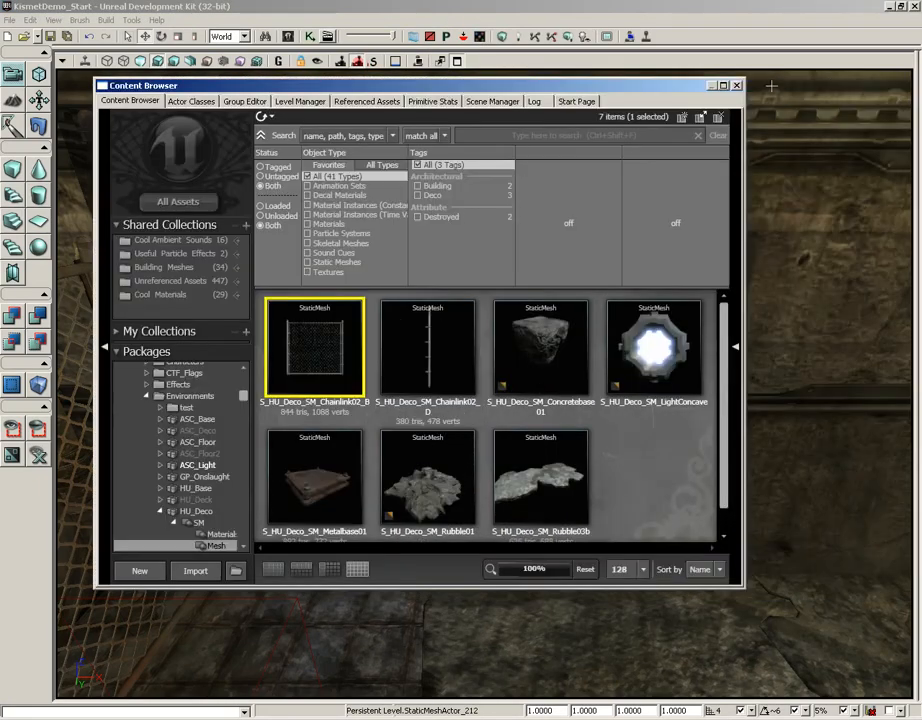
pyautogui.click(737, 85)
# - Switch the chain-link gate's Collision Type to COLLIDE_NoCollision and back to COLLIDE_BlockAll in its properties
pyautogui.click(473, 150)
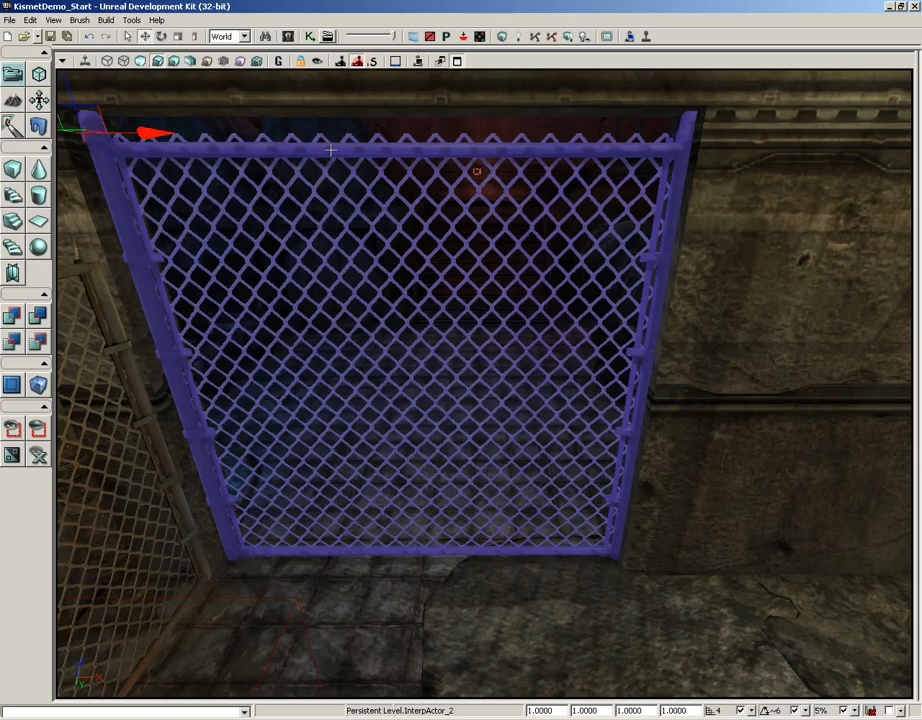
pyautogui.press('F4')
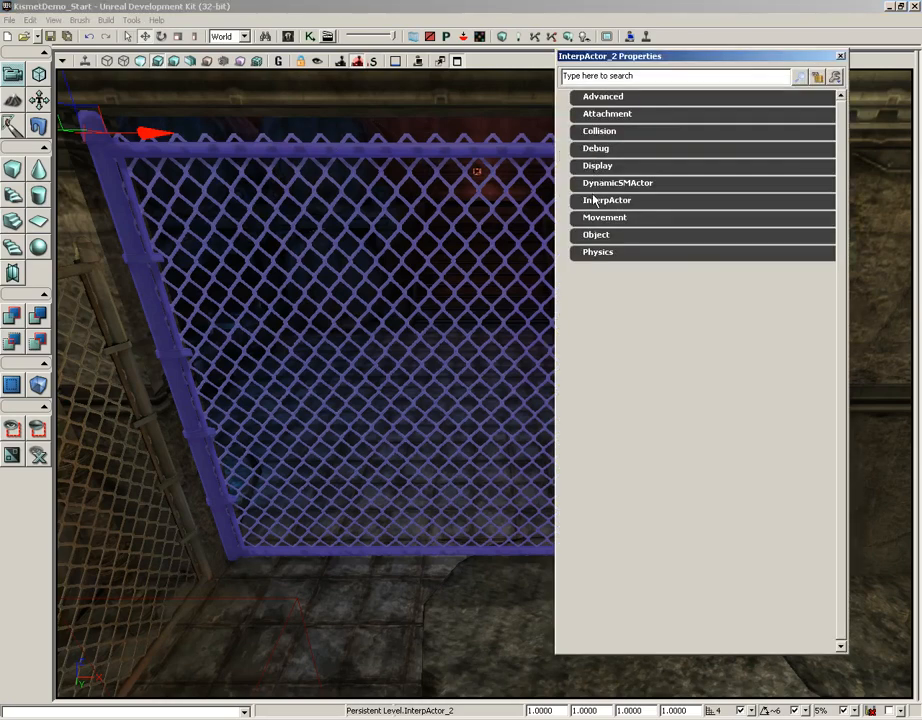
pyautogui.click(585, 131)
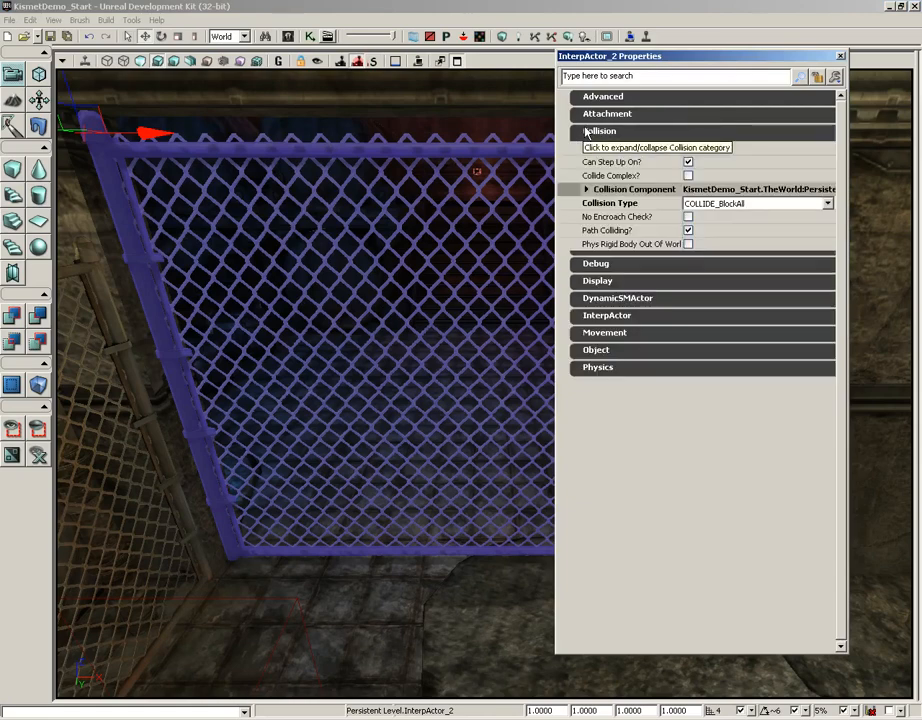
pyautogui.click(770, 207)
pyautogui.click(755, 226)
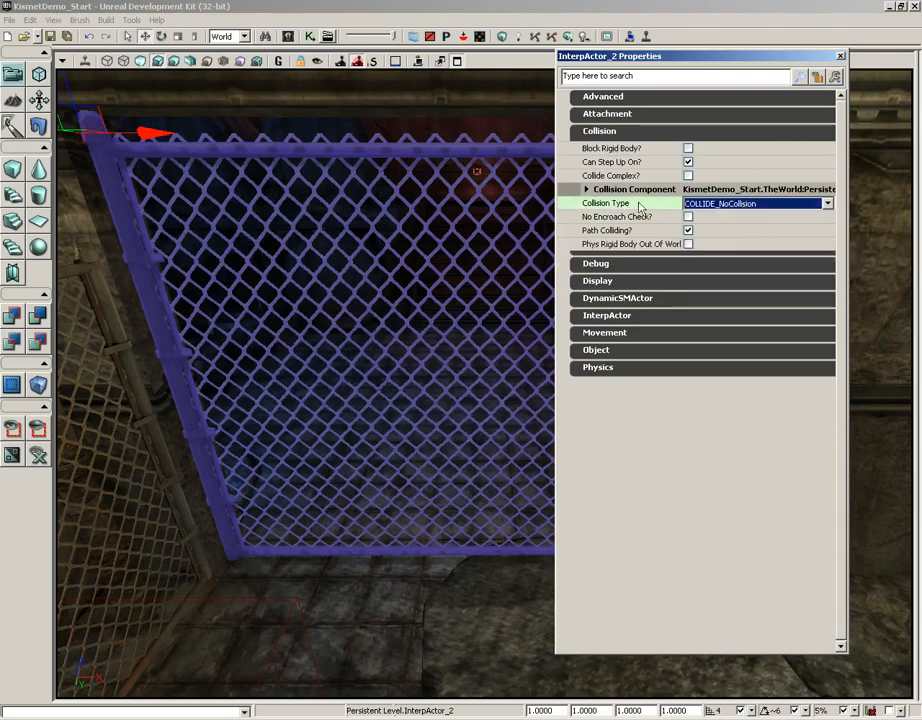
pyautogui.click(718, 205)
pyautogui.click(720, 235)
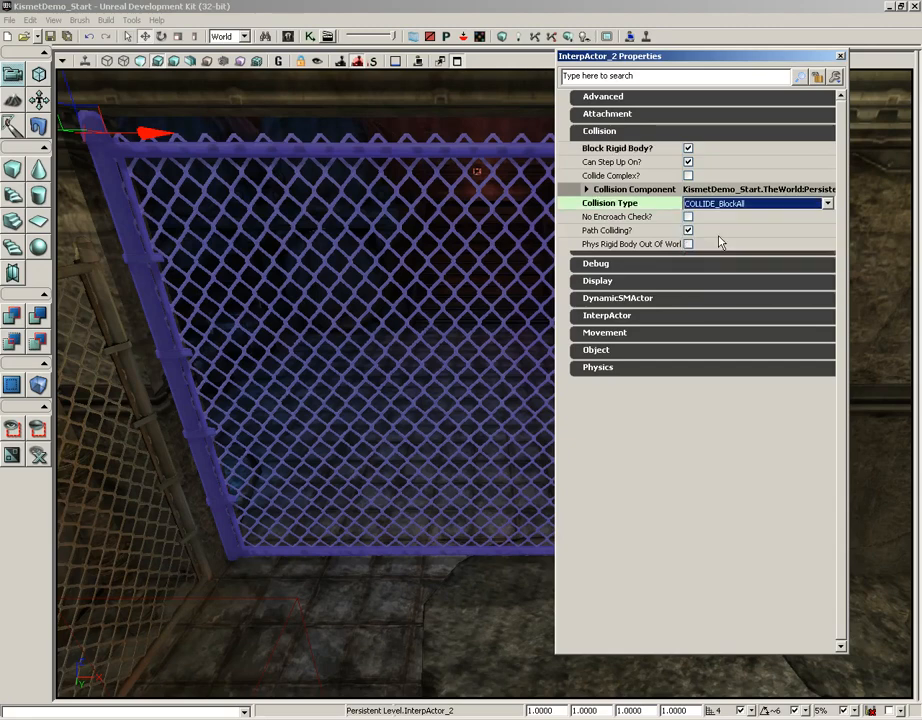
pyautogui.click(840, 56)
# - Add a Trigger actor on the floor in front of the gate and shift it slightly along the X axis
pyautogui.moveTo(518, 202)
pyautogui.mouseDown(button='right')
pyautogui.moveTo(465, 212)
pyautogui.moveTo(518, 212)
pyautogui.mouseUp(button='right')
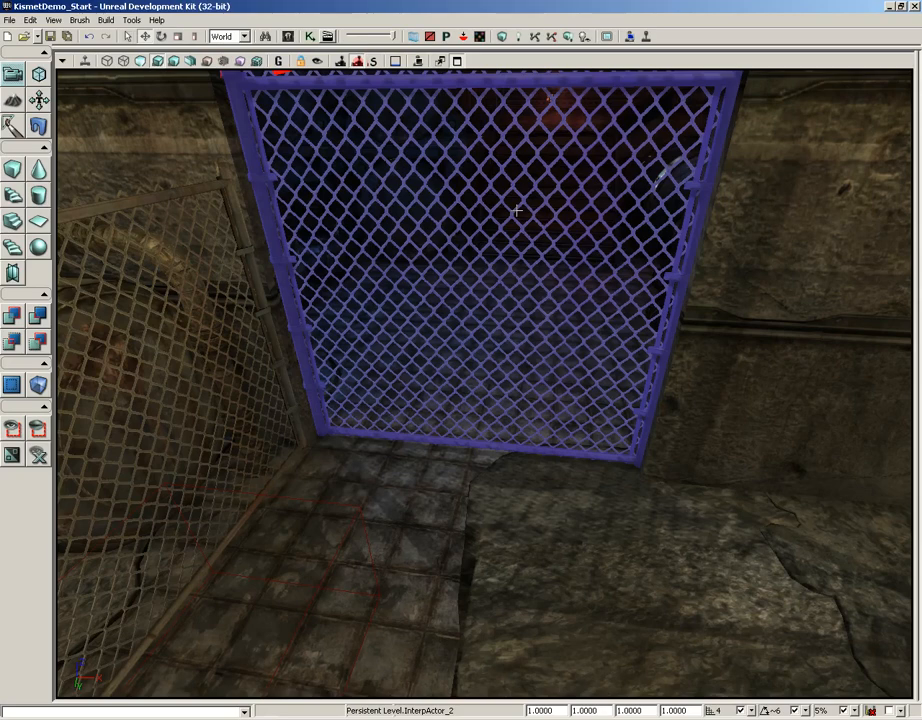
pyautogui.rightClick(441, 469)
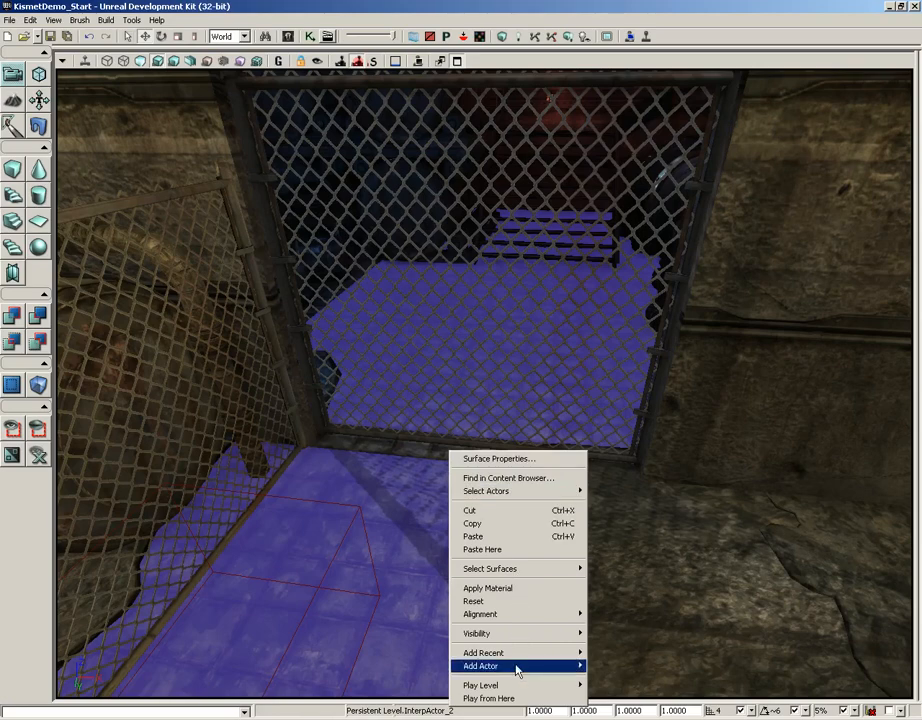
pyautogui.moveTo(517, 666)
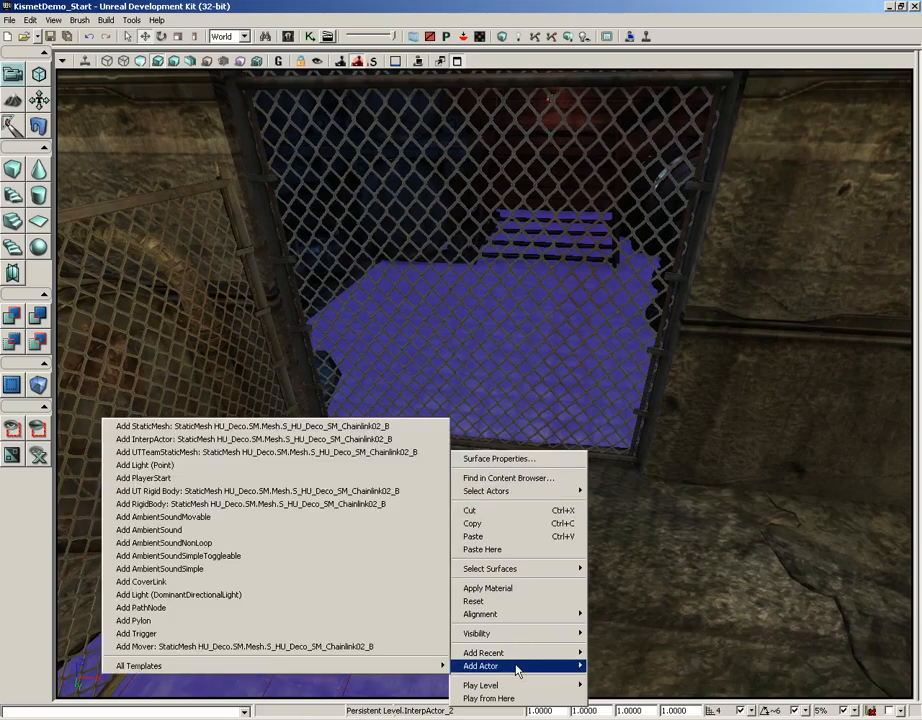
pyautogui.click(270, 638)
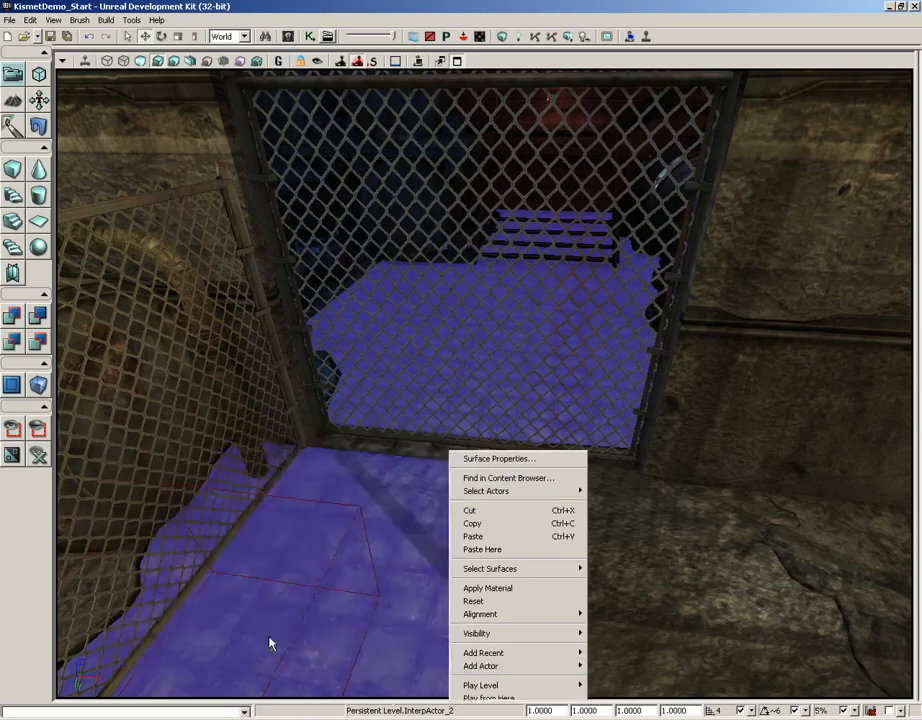
pyautogui.moveTo(478, 561); pyautogui.dragTo(432, 547, button='right')
pyautogui.moveTo(298, 502); pyautogui.dragTo(223, 486)
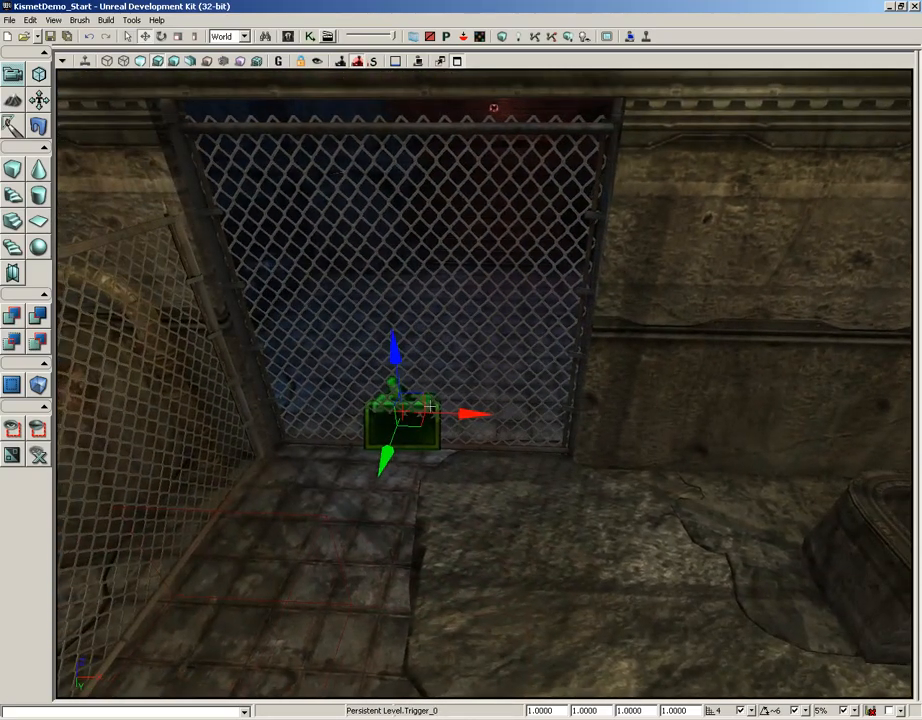
pyautogui.moveTo(461, 412); pyautogui.dragTo(467, 412)
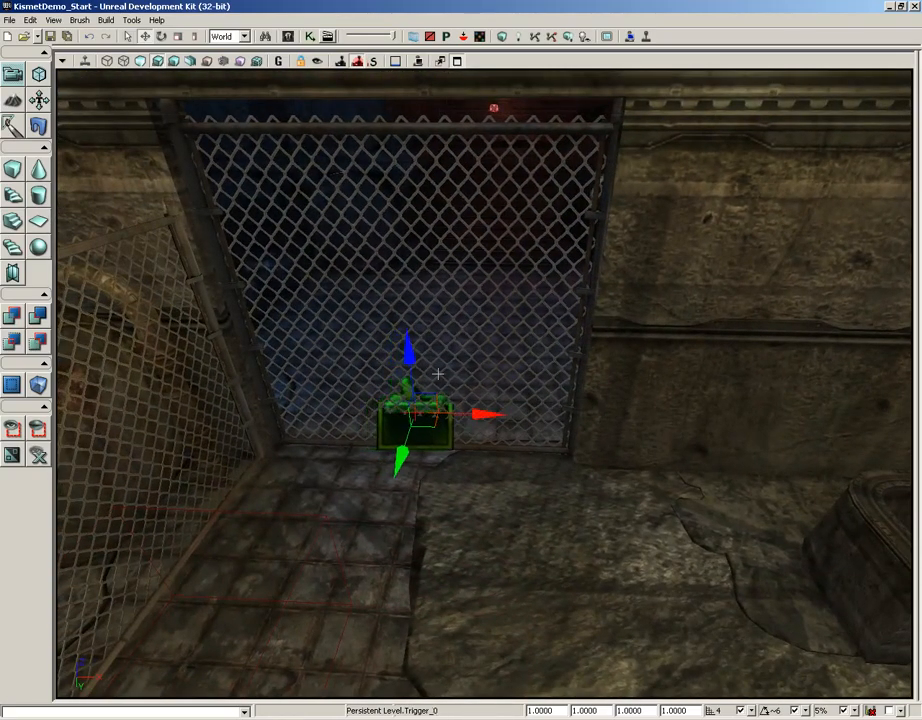
# - Turn on the collision display in the viewport and inspect the collision shapes of the room and the trigger
pyautogui.moveTo(475, 502); pyautogui.dragTo(478, 500, button='right')
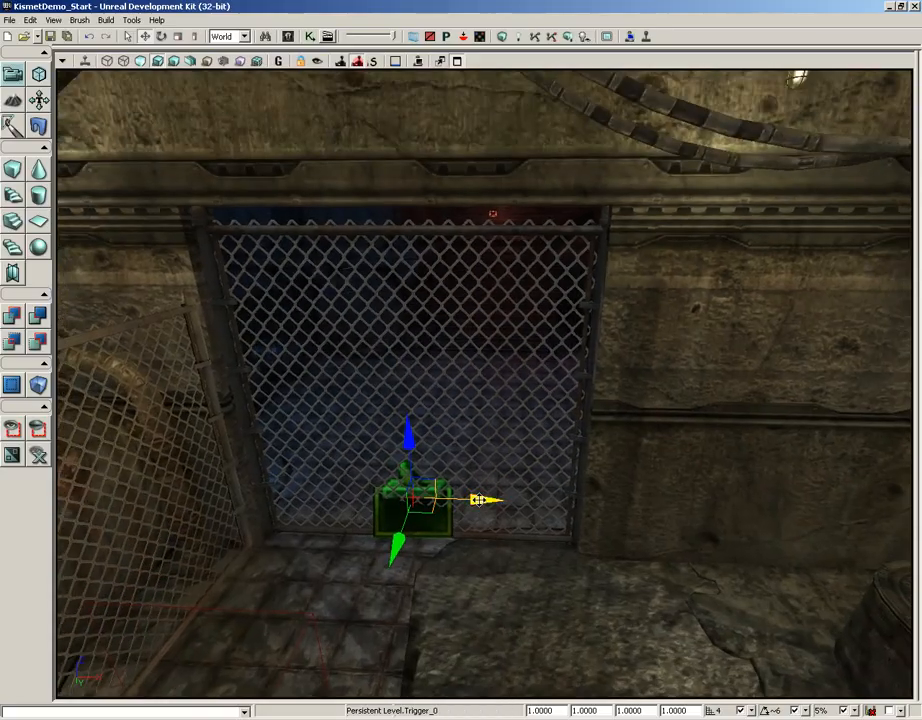
pyautogui.press('c')
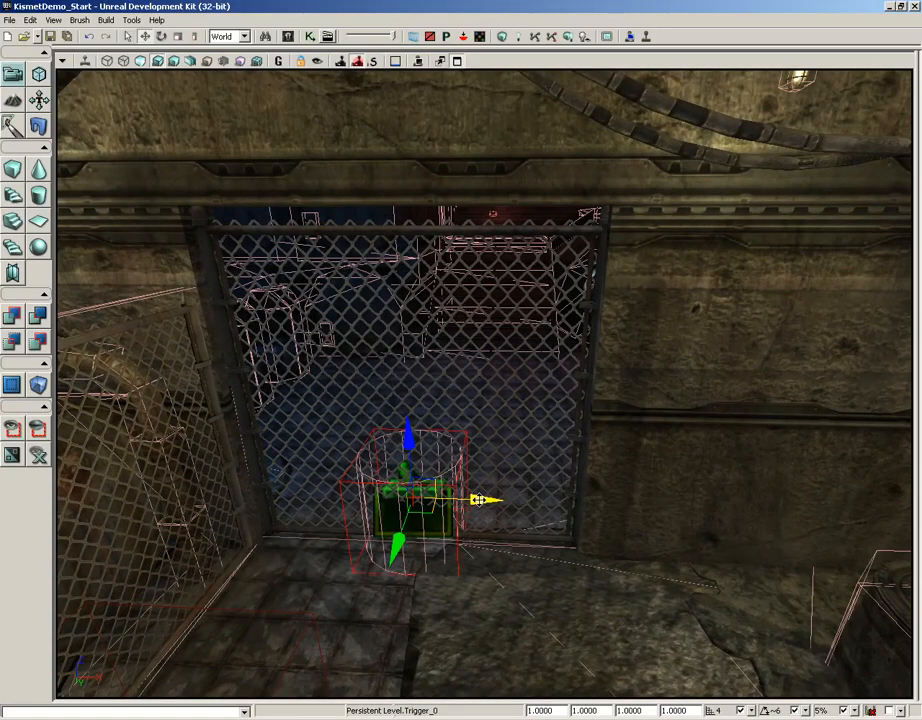
pyautogui.moveTo(248, 463); pyautogui.dragTo(75, 454, button='right')
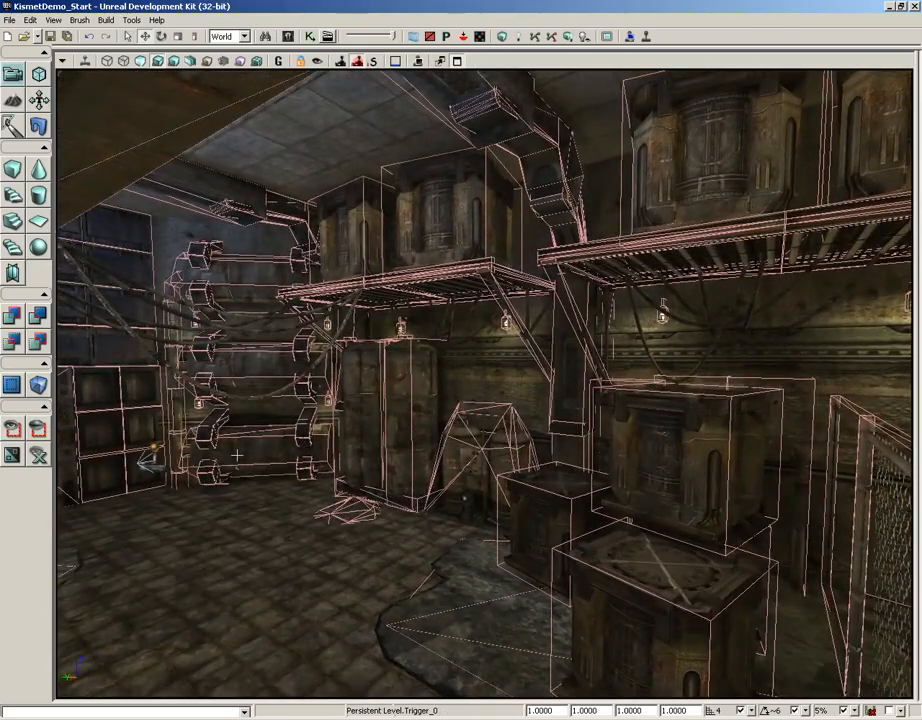
pyautogui.moveTo(237, 455); pyautogui.dragTo(636, 525, button='right')
pyautogui.moveTo(232, 465)
pyautogui.mouseDown()
pyautogui.moveTo(222, 426)
pyautogui.moveTo(189, 387)
pyautogui.moveTo(232, 451)
pyautogui.mouseUp()
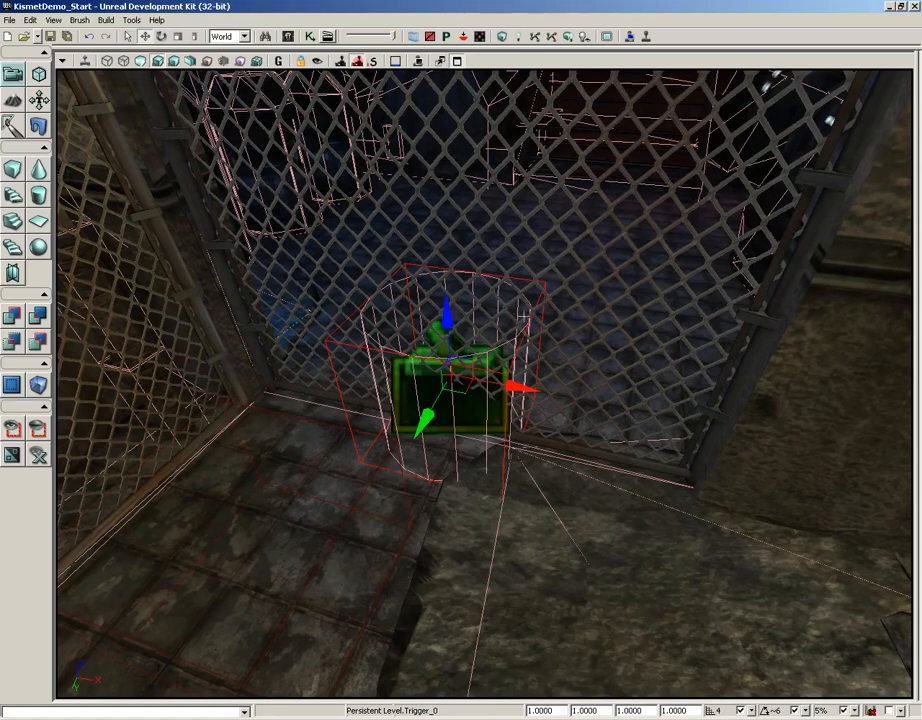
# - In the trigger's CylinderComponent properties, set Collision Radius to 128 and Collision Height to 80
pyautogui.doubleClick(523, 316)
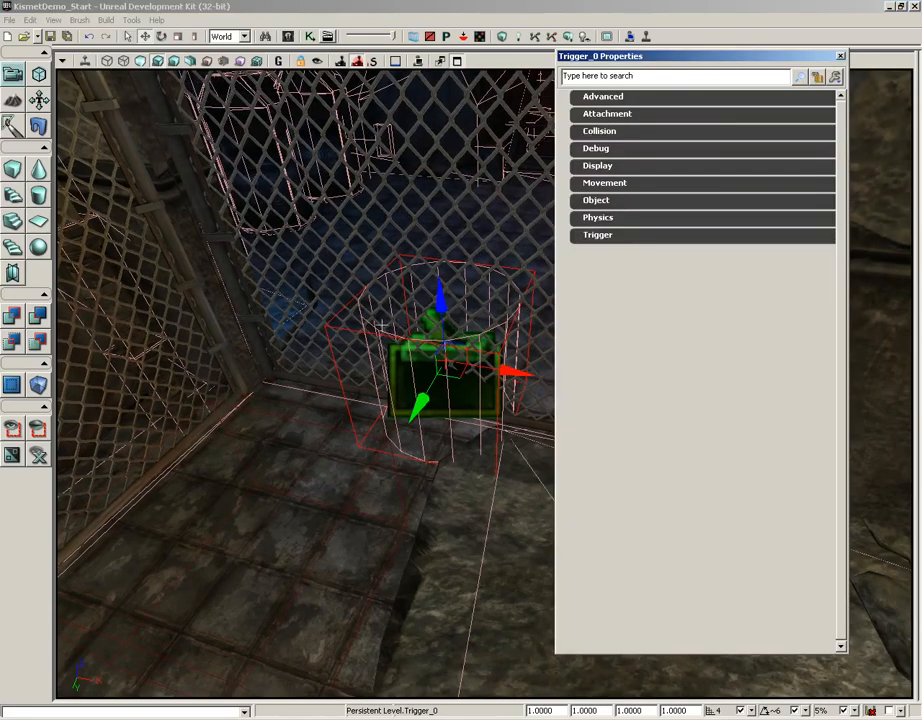
pyautogui.click(604, 237)
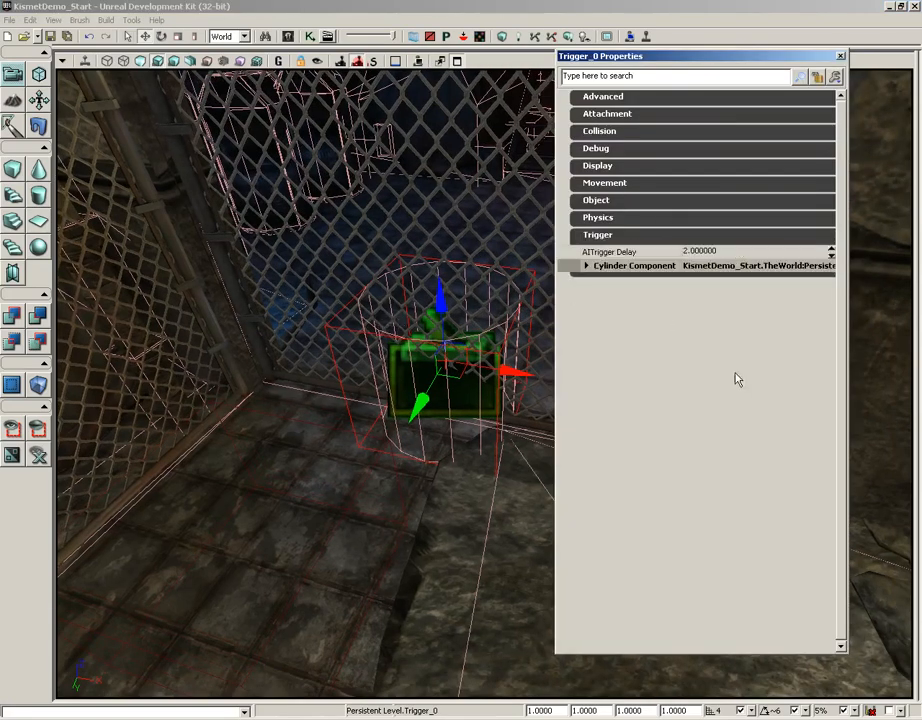
pyautogui.click(600, 266)
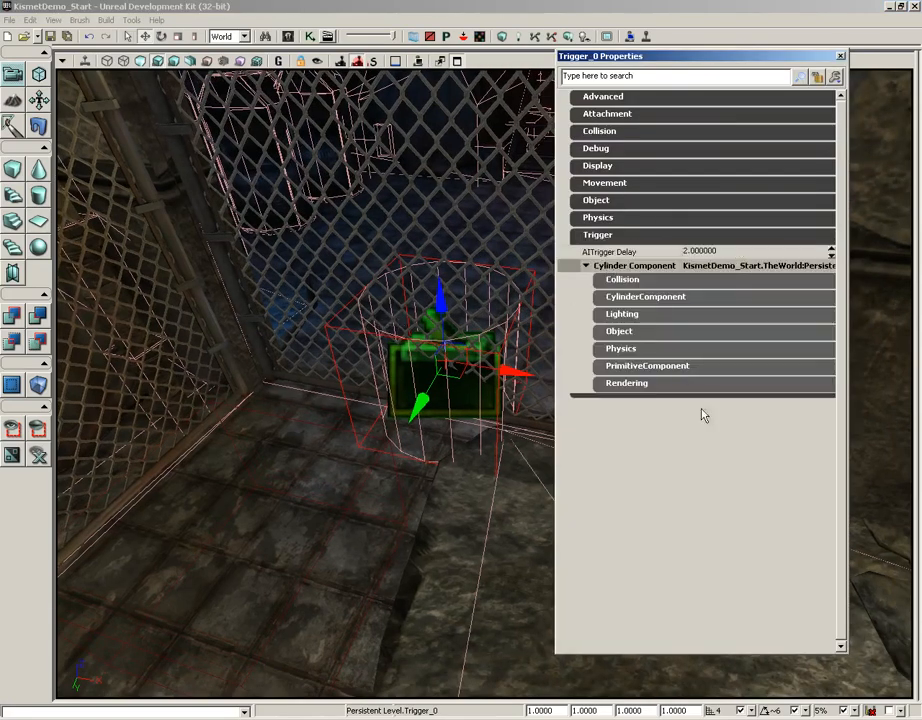
pyautogui.click(644, 297)
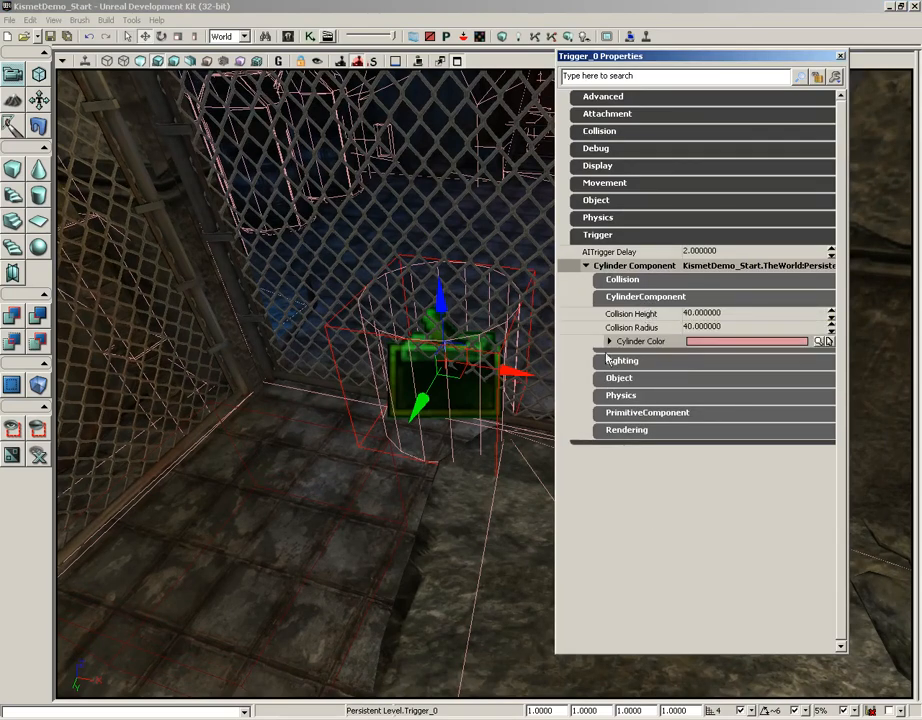
pyautogui.click(706, 329)
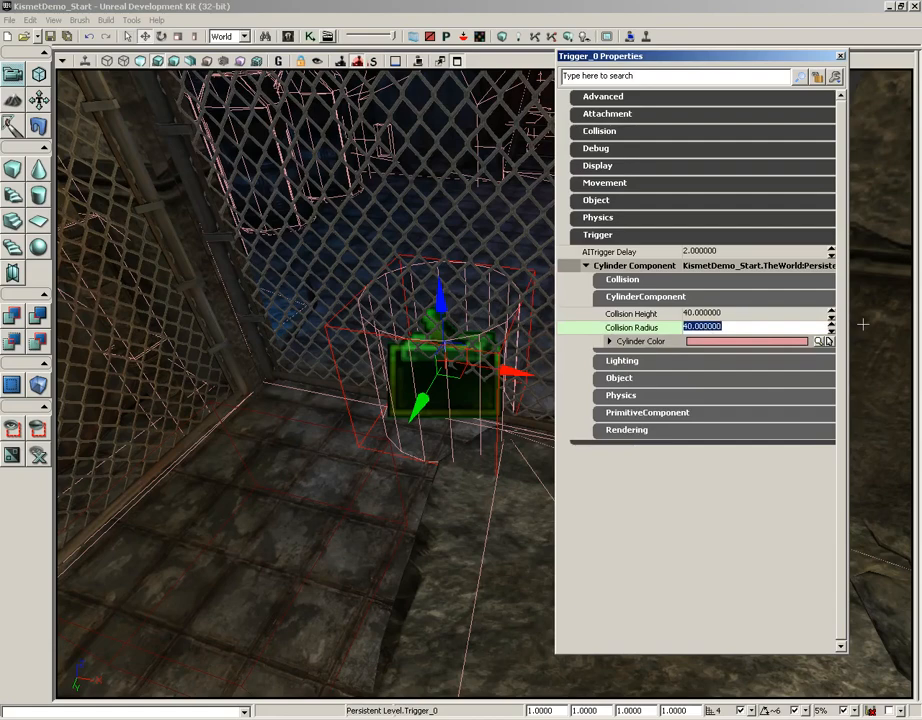
pyautogui.write('128')
pyautogui.hotkey('shift', 'Tab')
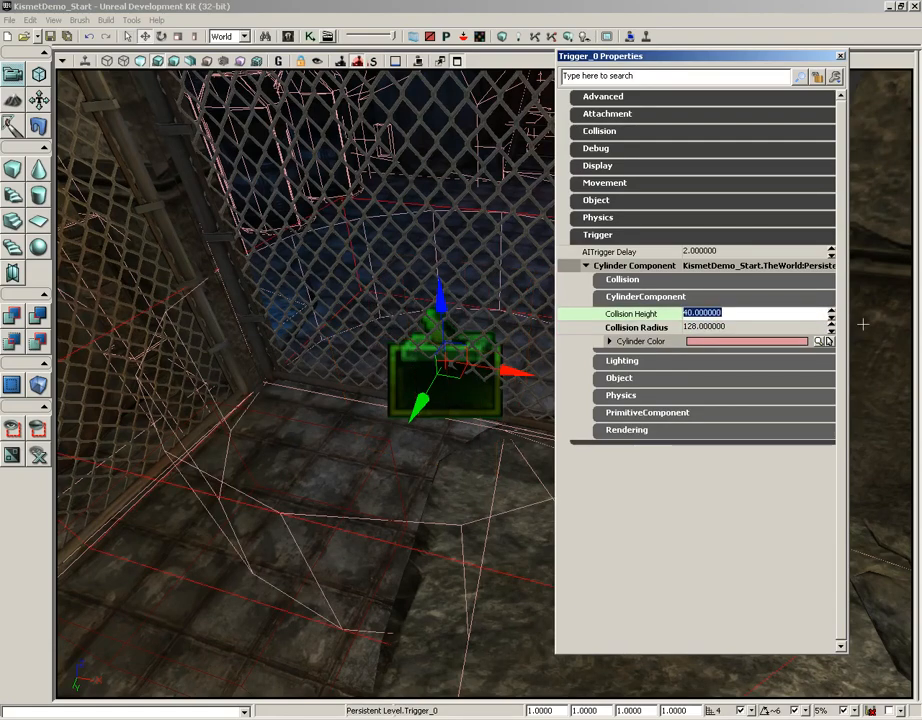
pyautogui.write('80')
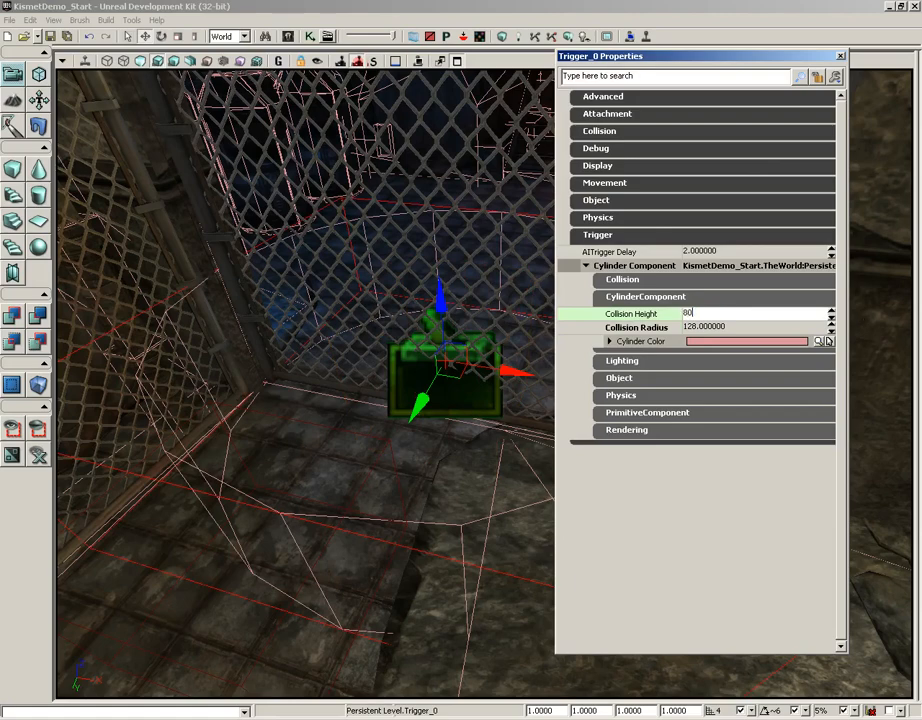
pyautogui.press('Tab')
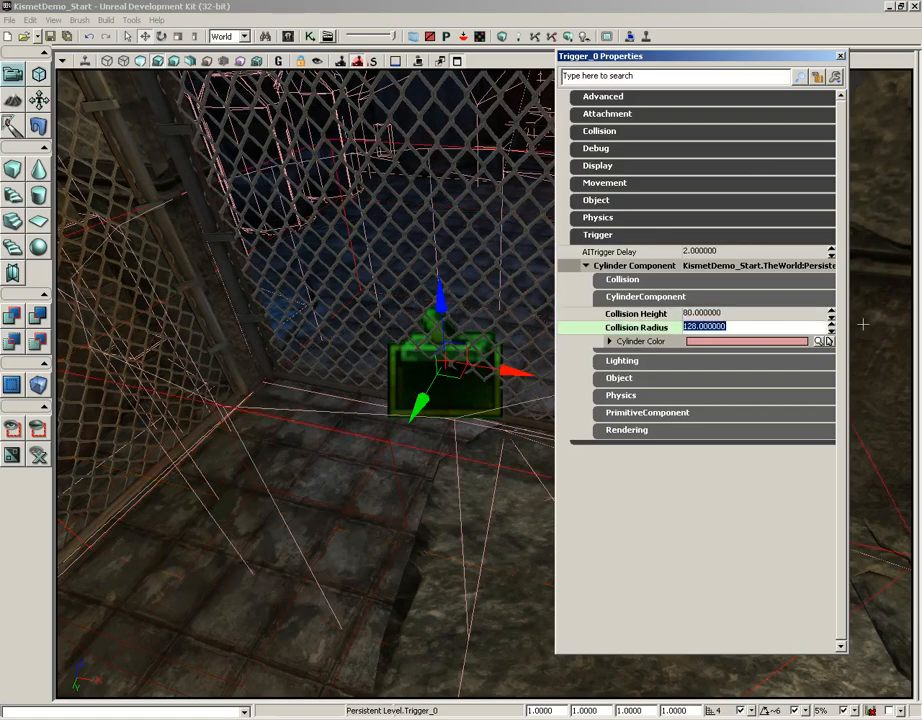
# - Close the trigger's properties and raise the trigger along the Z axis until the base of its collision cylinder is above the floor
pyautogui.click(841, 57)
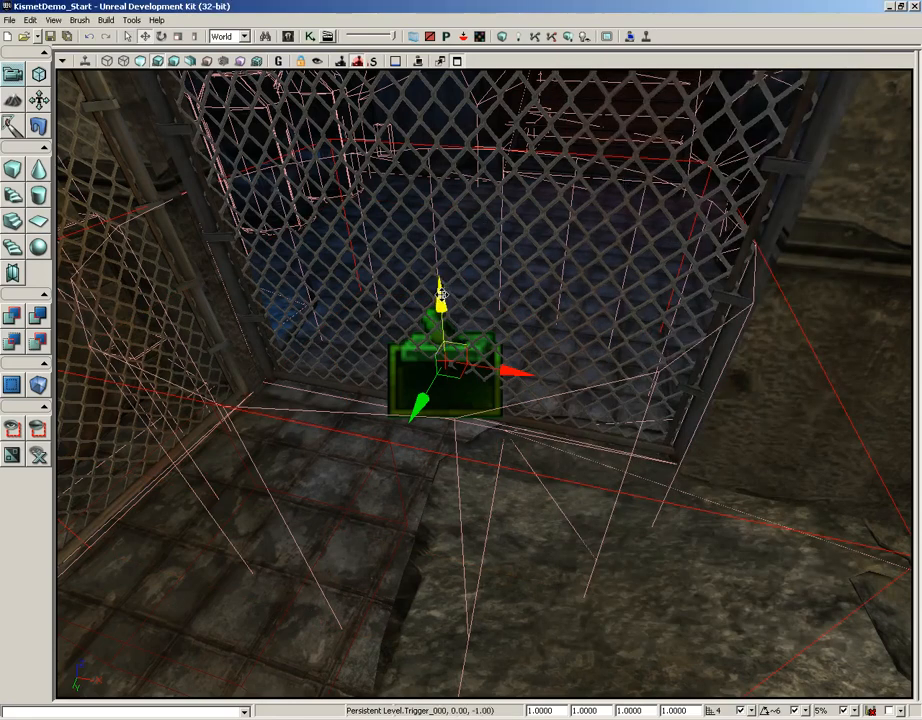
pyautogui.moveTo(439, 300); pyautogui.dragTo(437, 266)
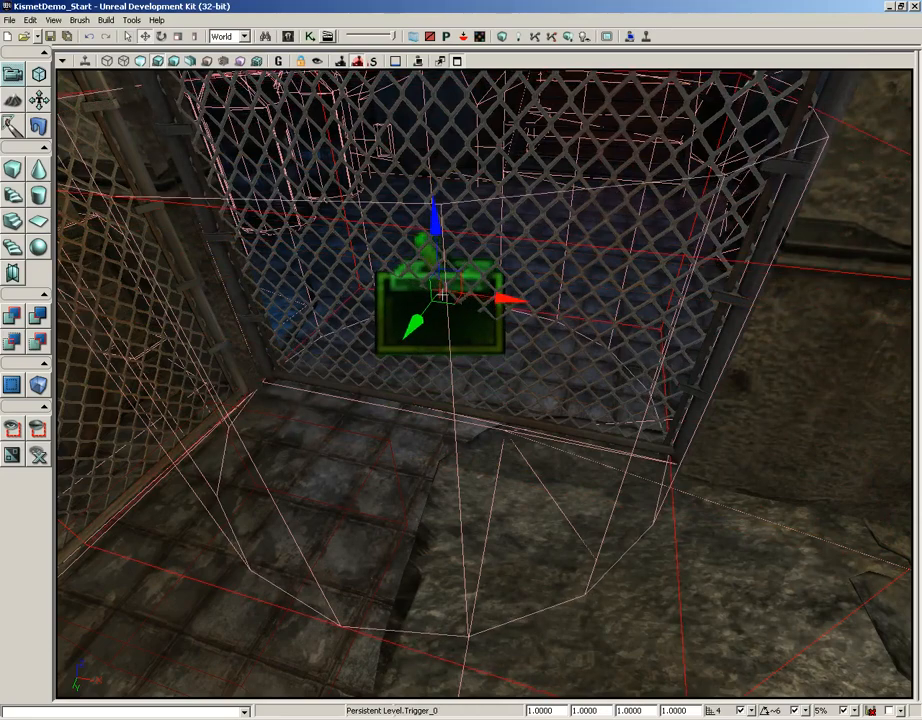
pyautogui.moveTo(432, 402); pyautogui.dragTo(486, 461)
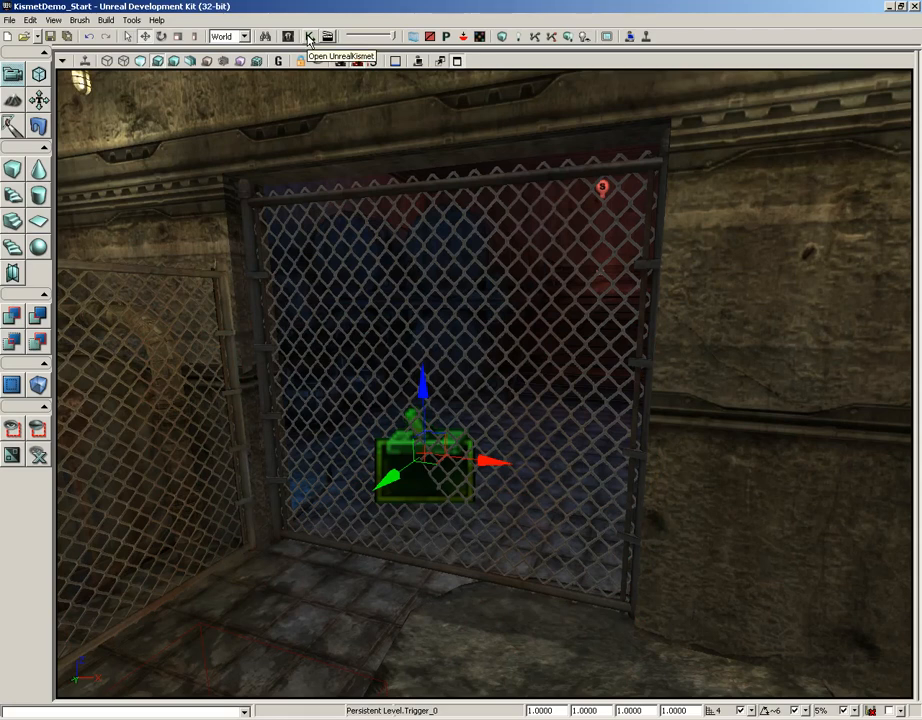
# - Open the UnrealKismet editor for the level and check which of its windows are enabled
pyautogui.click(310, 38)
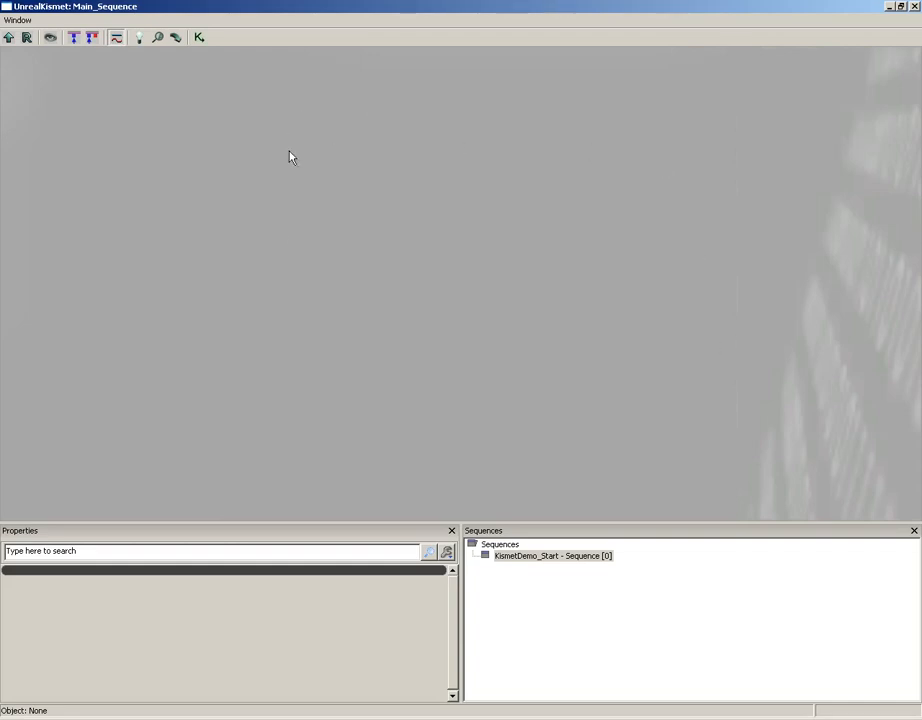
pyautogui.click(7, 23)
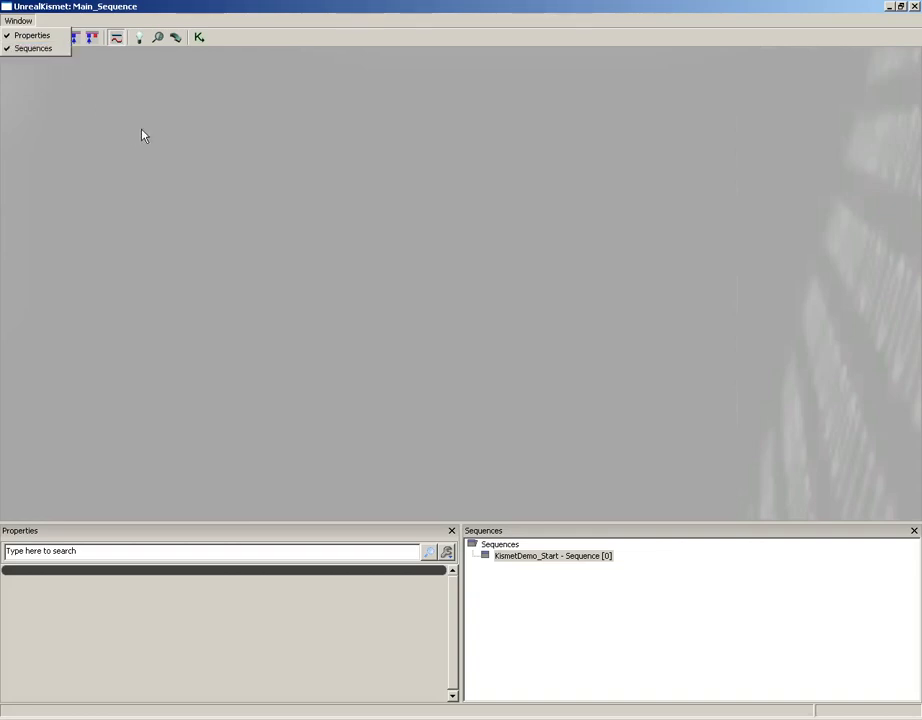
pyautogui.click(111, 123)
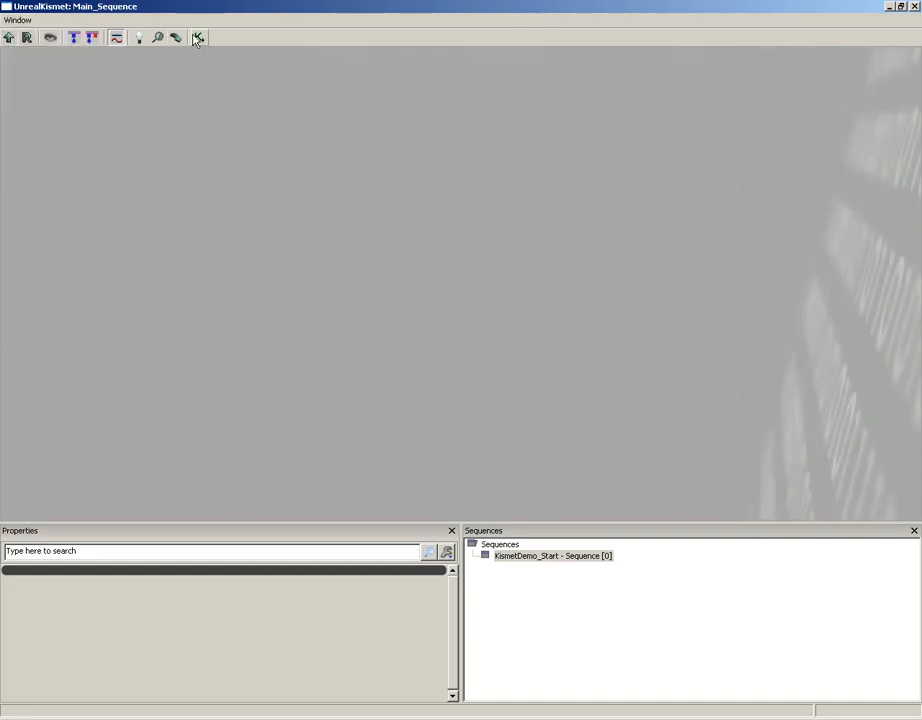
pyautogui.click(8, 38)
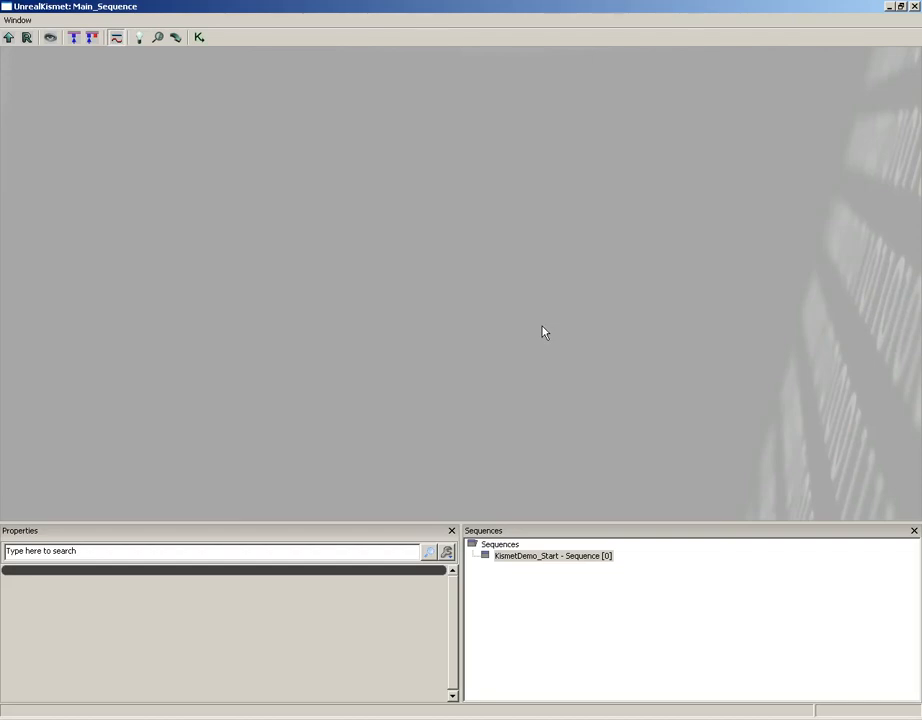
pyautogui.click(117, 39)
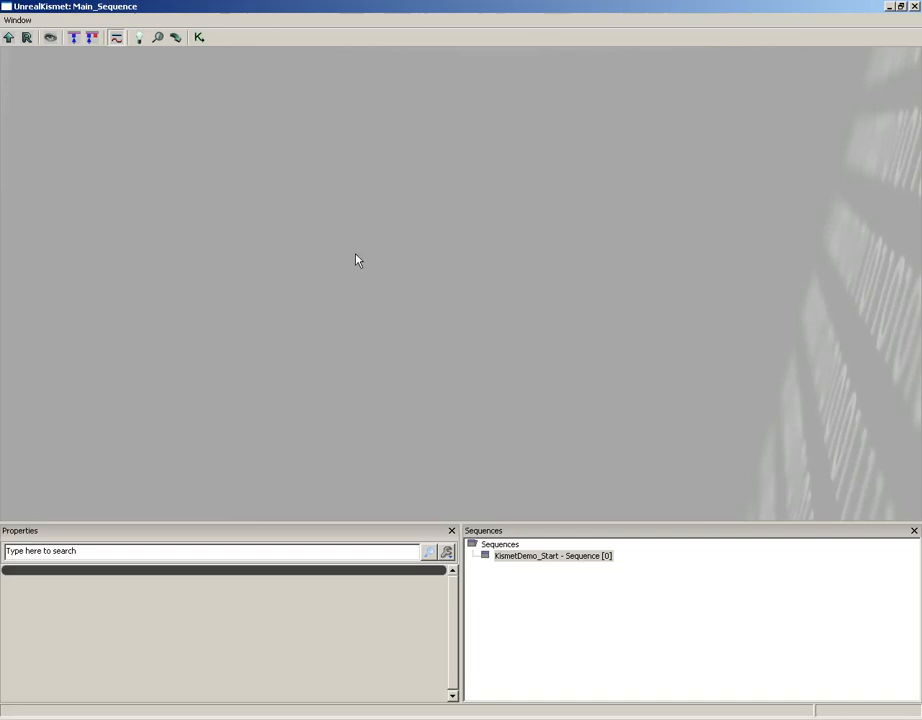
# - Add an Anim Notify actor event to the empty Kismet sequence
pyautogui.rightClick(284, 231)
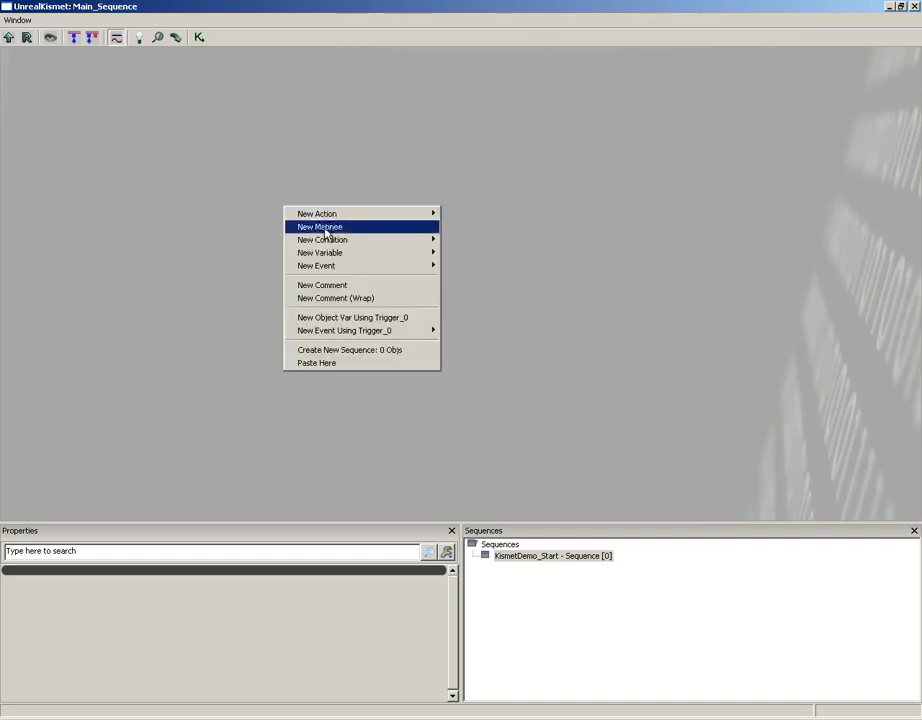
pyautogui.moveTo(300, 266)
pyautogui.moveTo(500, 266)
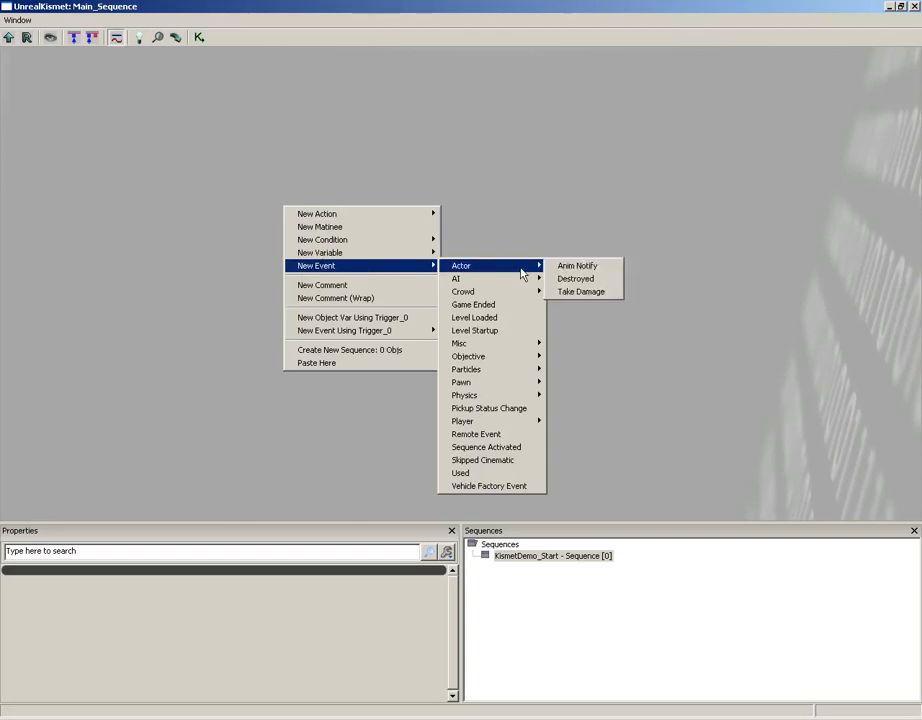
pyautogui.click(575, 264)
pyautogui.scroll(5, 400, 310)
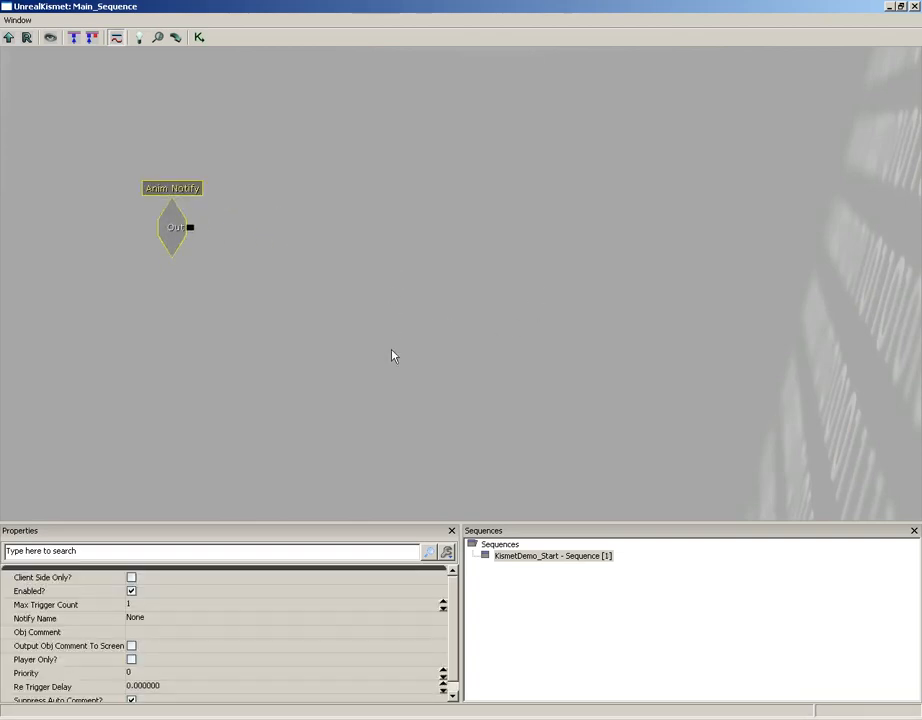
pyautogui.moveTo(378, 254); pyautogui.dragTo(510, 282)
# - Add an Actor Factory action beside the Anim Notify event
pyautogui.rightClick(412, 191)
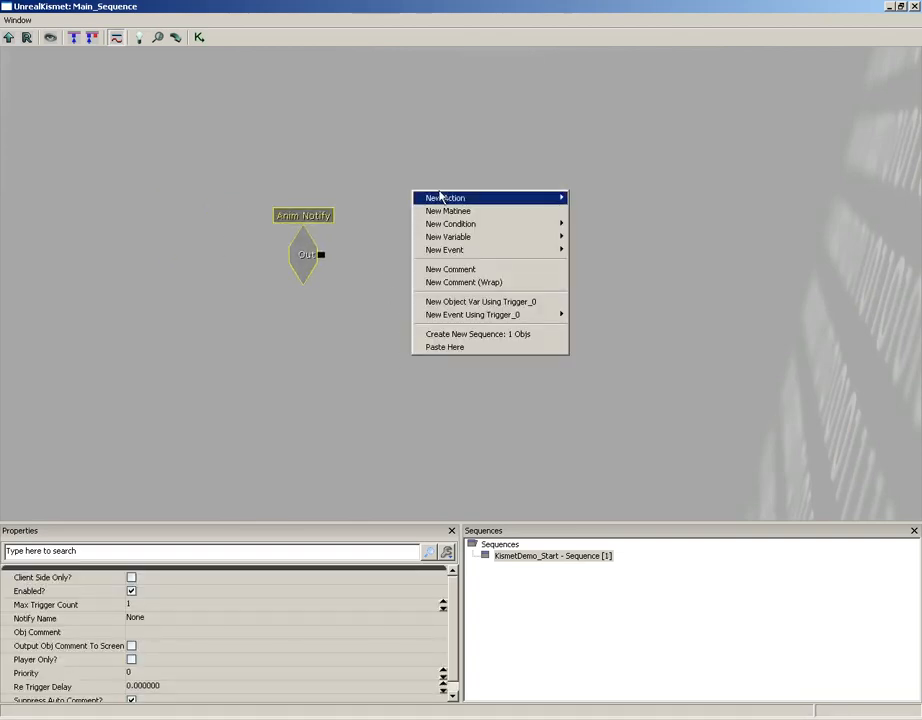
pyautogui.moveTo(437, 198)
pyautogui.moveTo(629, 203)
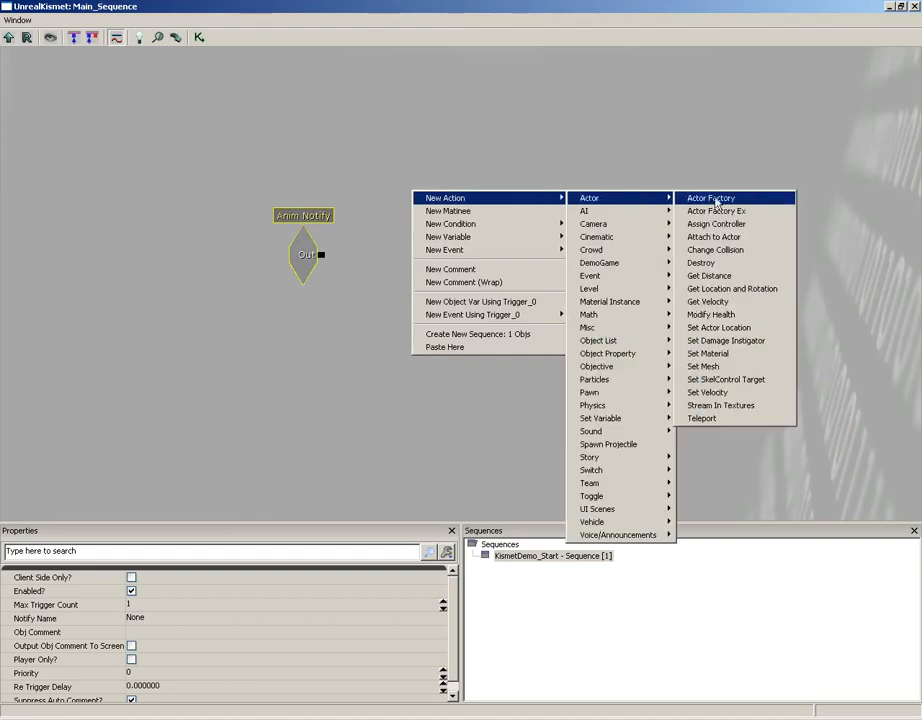
pyautogui.click(690, 198)
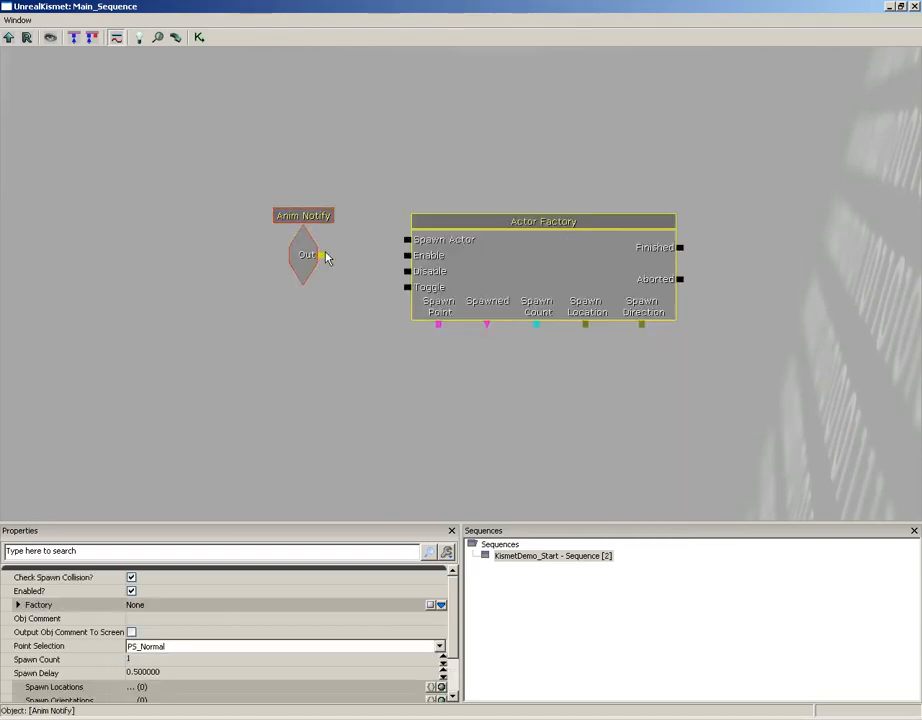
# - Connect the Anim Notify event's Out to the Actor Factory's Enable input and shift the event node down and away from the action
pyautogui.moveTo(323, 255); pyautogui.dragTo(300, 200)
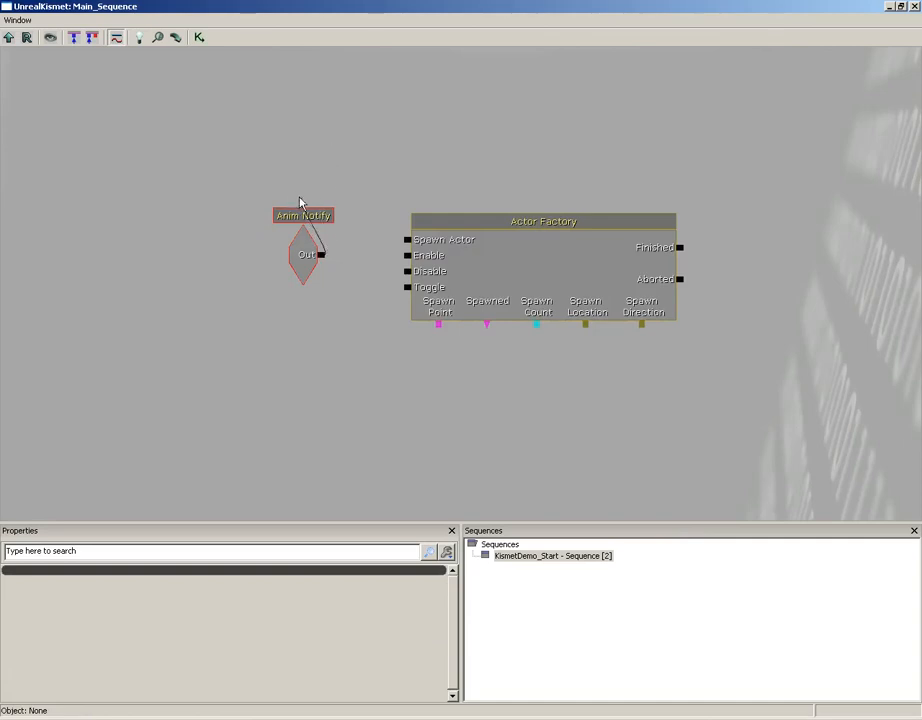
pyautogui.moveTo(321, 258); pyautogui.dragTo(408, 256)
pyautogui.click(302, 254)
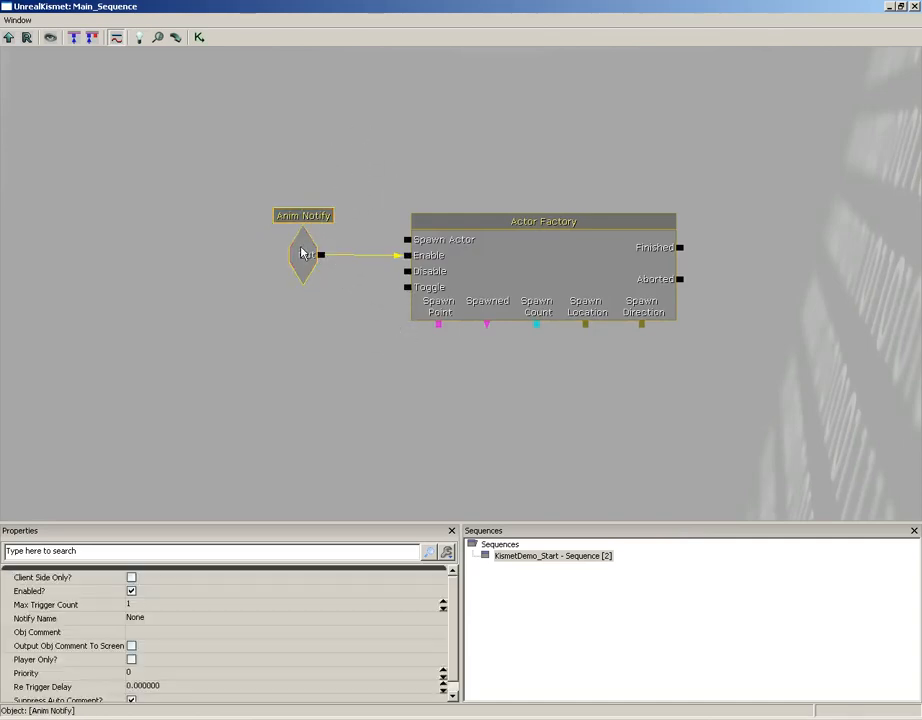
pyautogui.moveTo(302, 251); pyautogui.dragTo(266, 281)
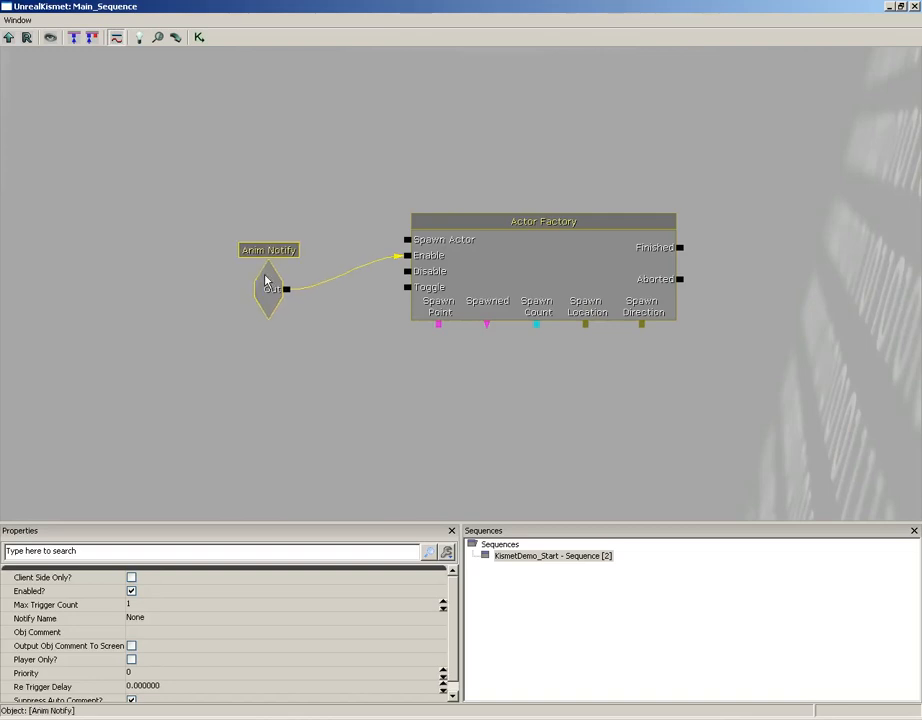
pyautogui.click(354, 195)
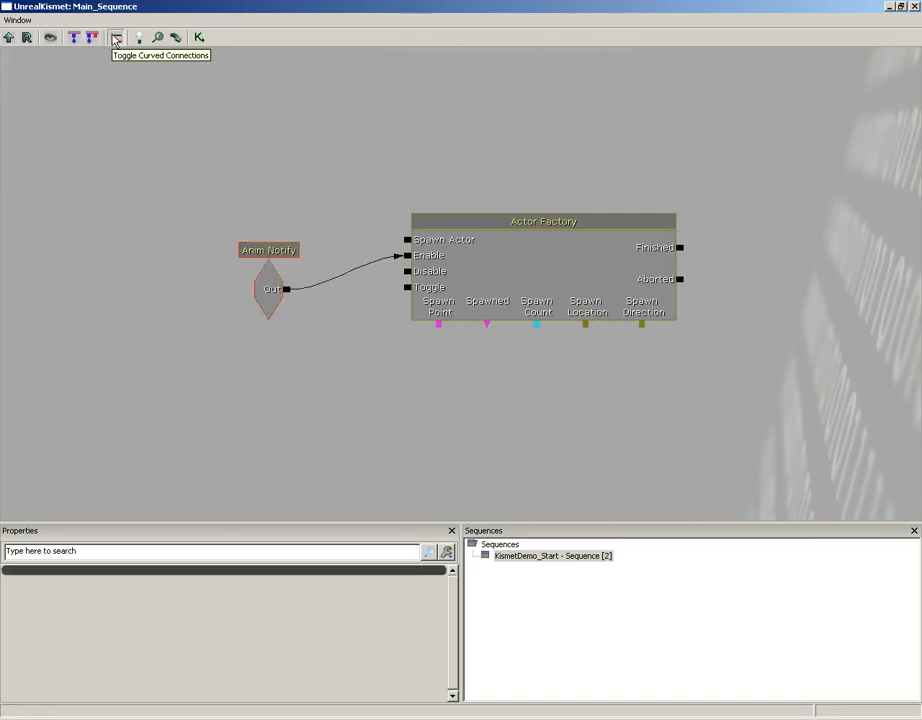
# - Turn curved connections off, move the Anim Notify node well below the Actor Factory, and turn curved connections back on
pyautogui.click(115, 39)
pyautogui.click(265, 303)
pyautogui.moveTo(261, 296); pyautogui.dragTo(251, 401)
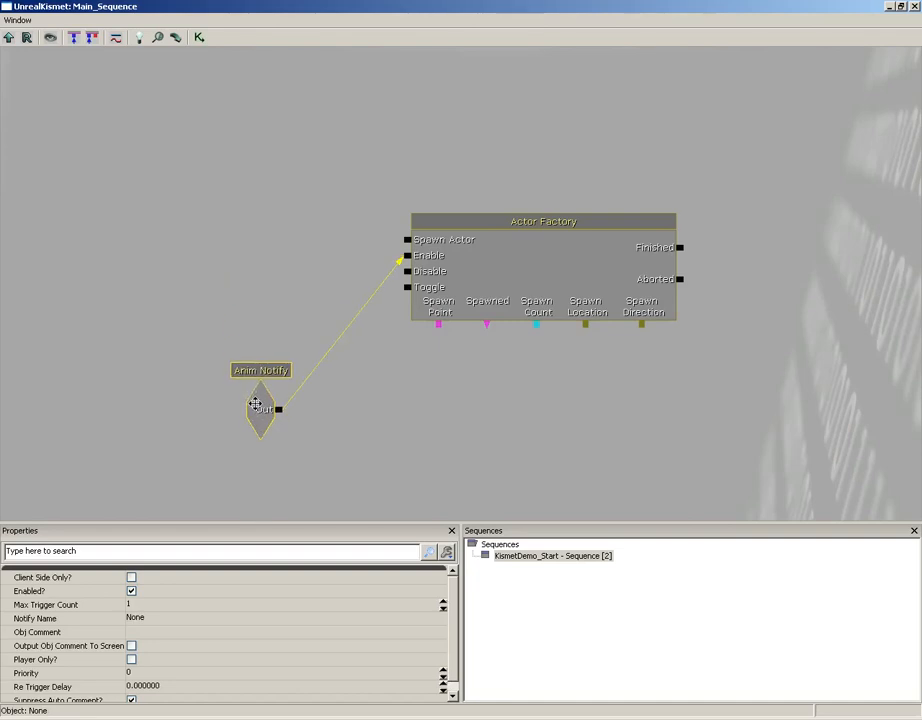
pyautogui.click(116, 37)
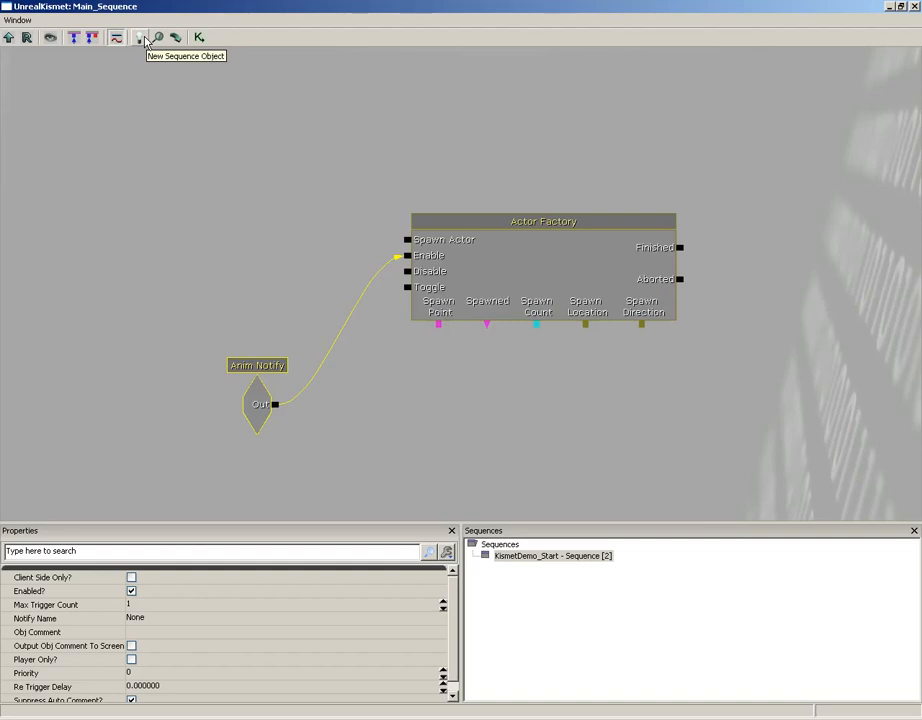
pyautogui.rightClick(260, 180)
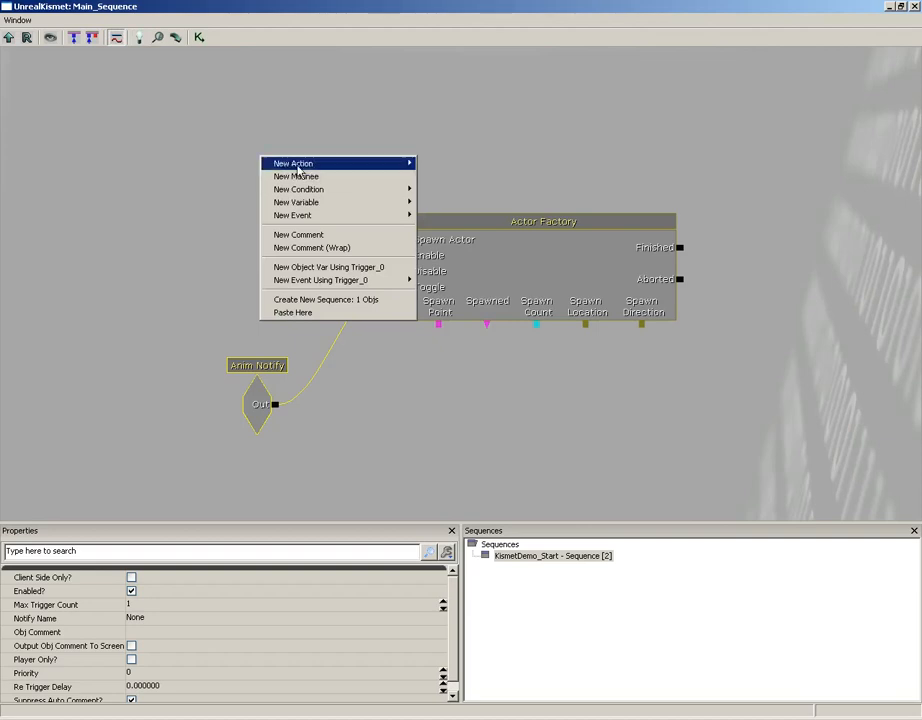
pyautogui.moveTo(312, 200)
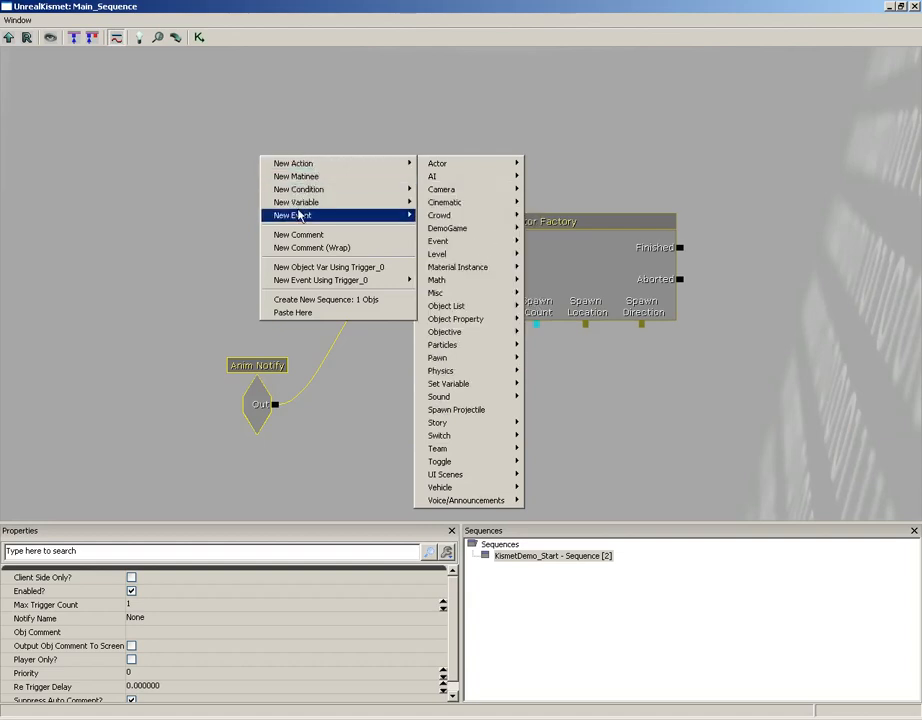
pyautogui.click(295, 140)
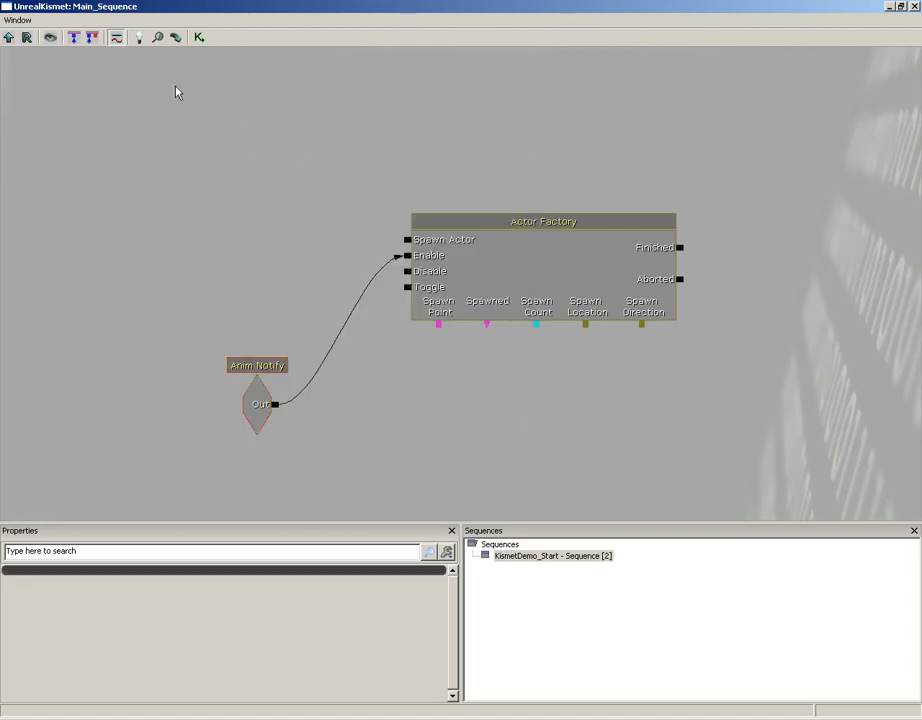
# - Search the available new sequence objects for "actor" and close the dialog without creating one
pyautogui.click(141, 38)
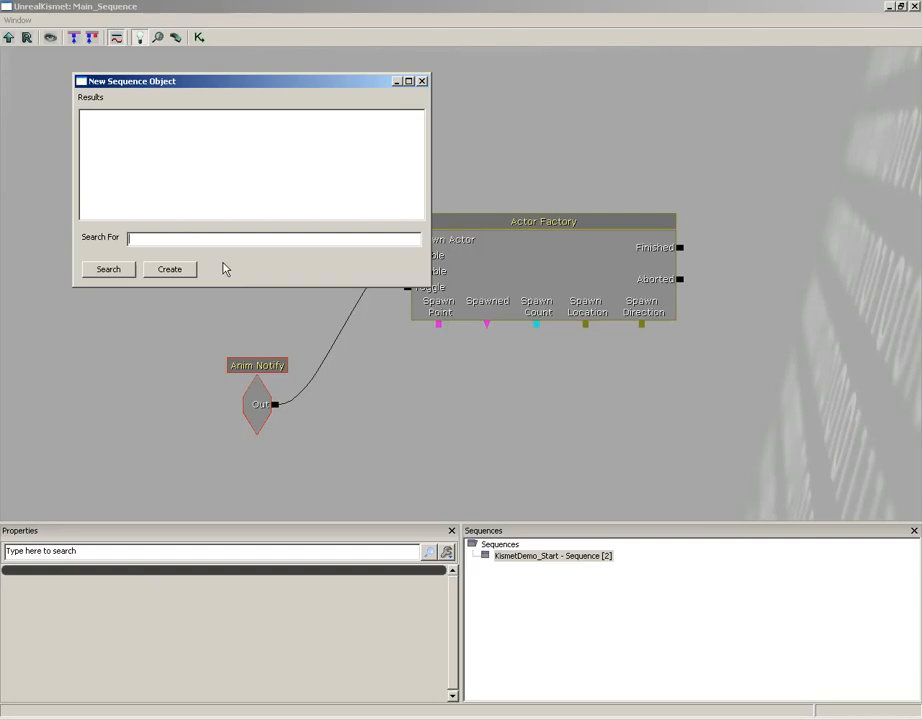
pyautogui.write('actor')
pyautogui.press('Return')
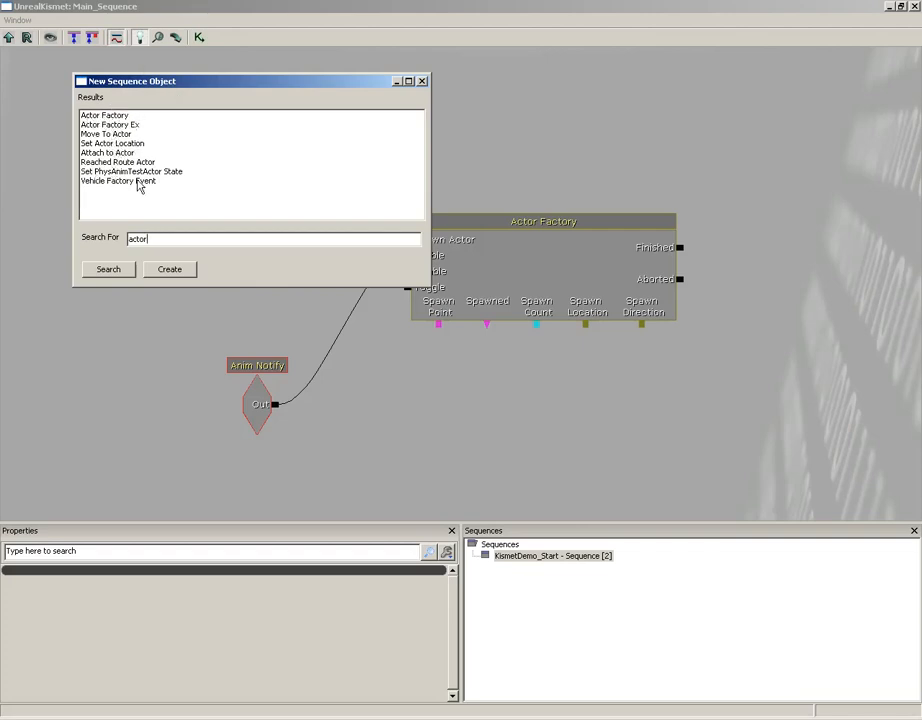
pyautogui.click(423, 81)
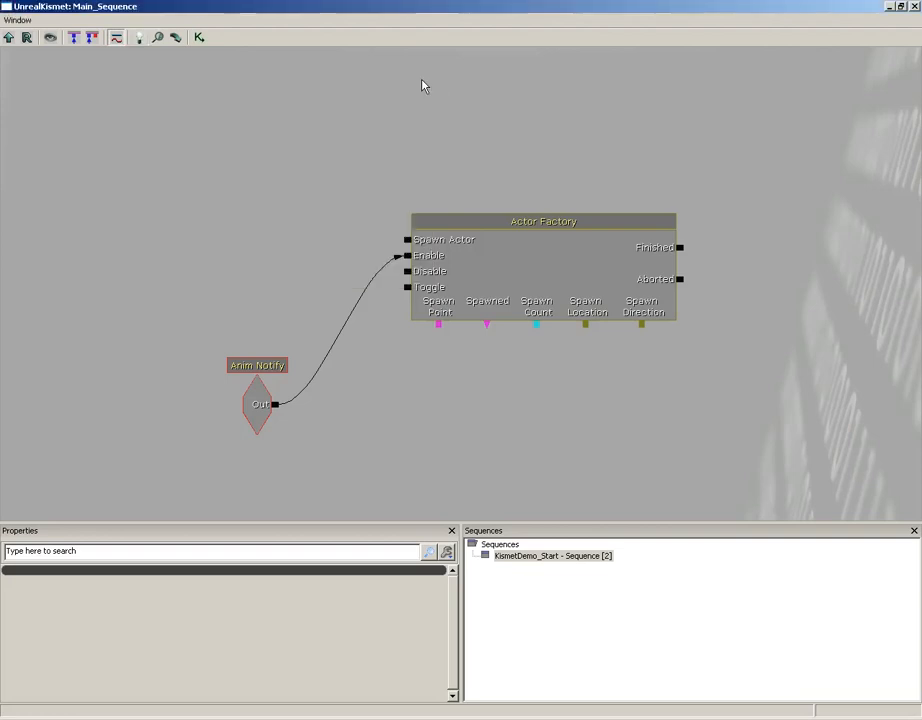
pyautogui.rightClick(228, 132)
pyautogui.moveTo(268, 118)
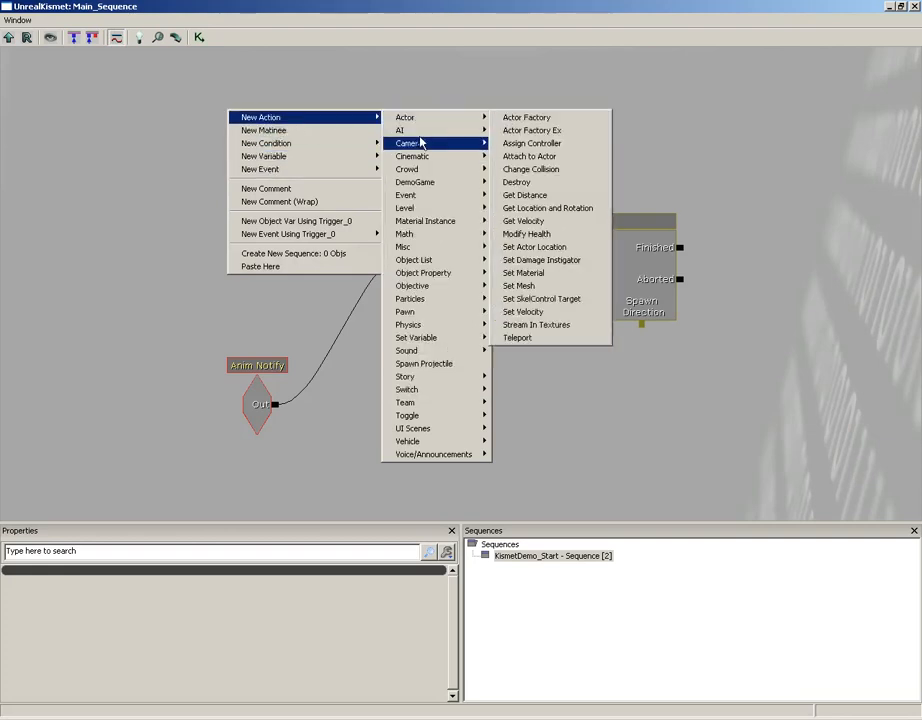
pyautogui.moveTo(420, 170)
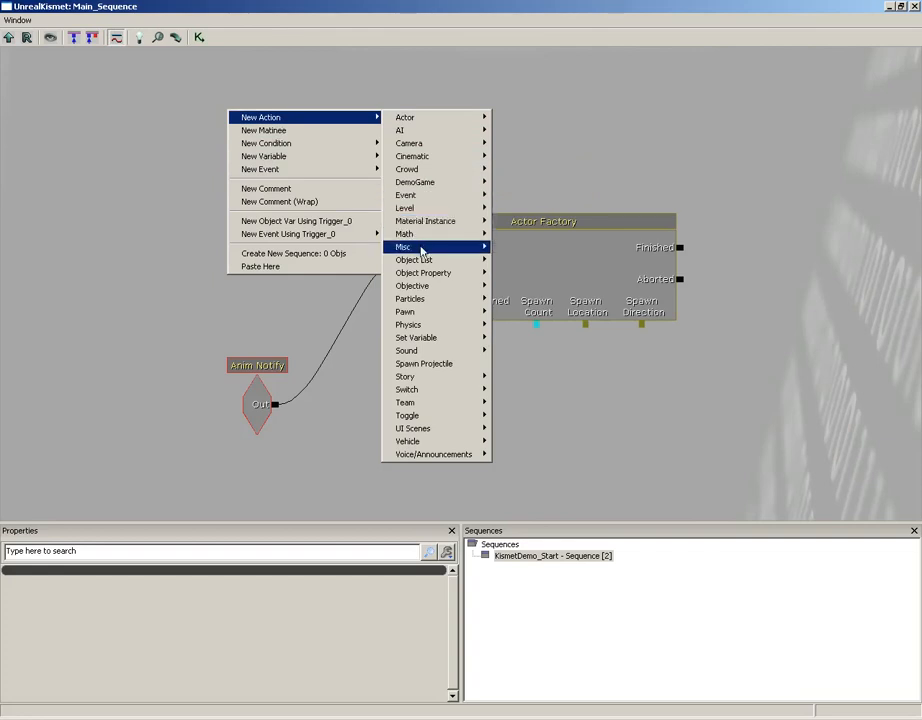
pyautogui.moveTo(418, 287)
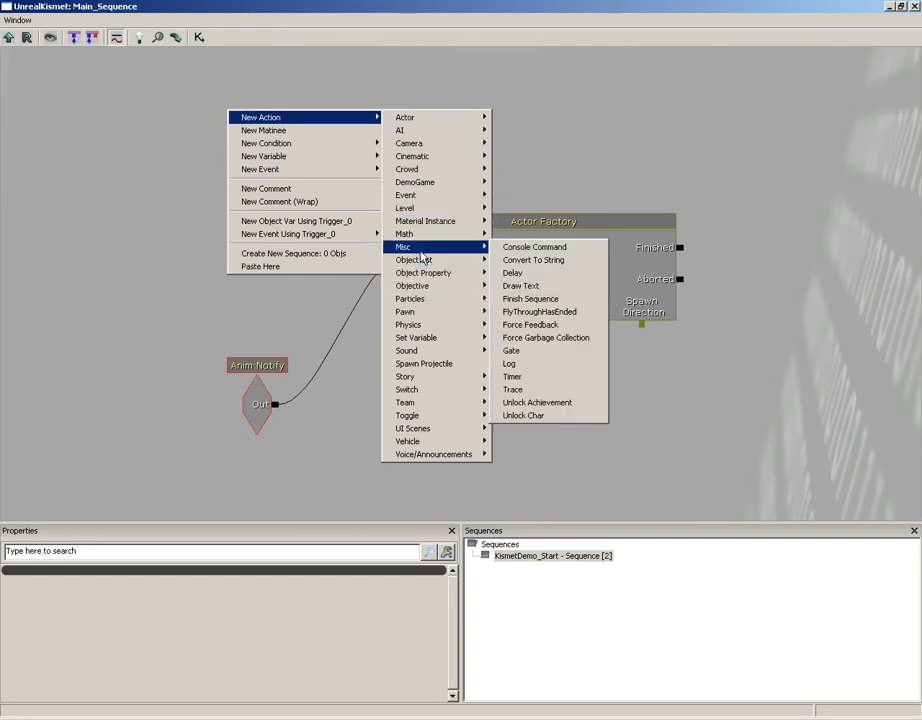
pyautogui.moveTo(418, 143)
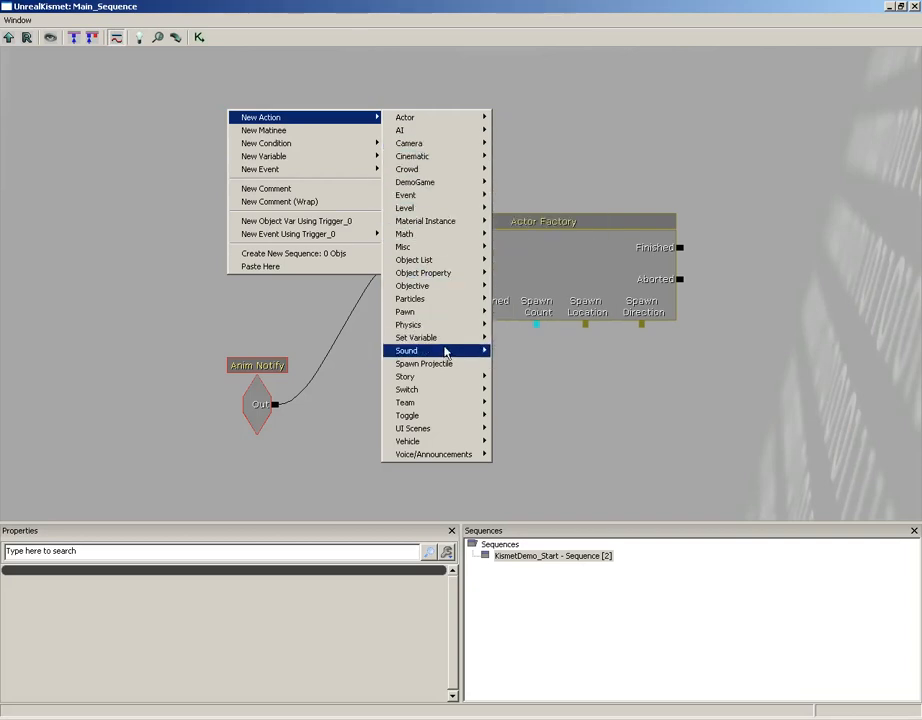
pyautogui.moveTo(422, 350)
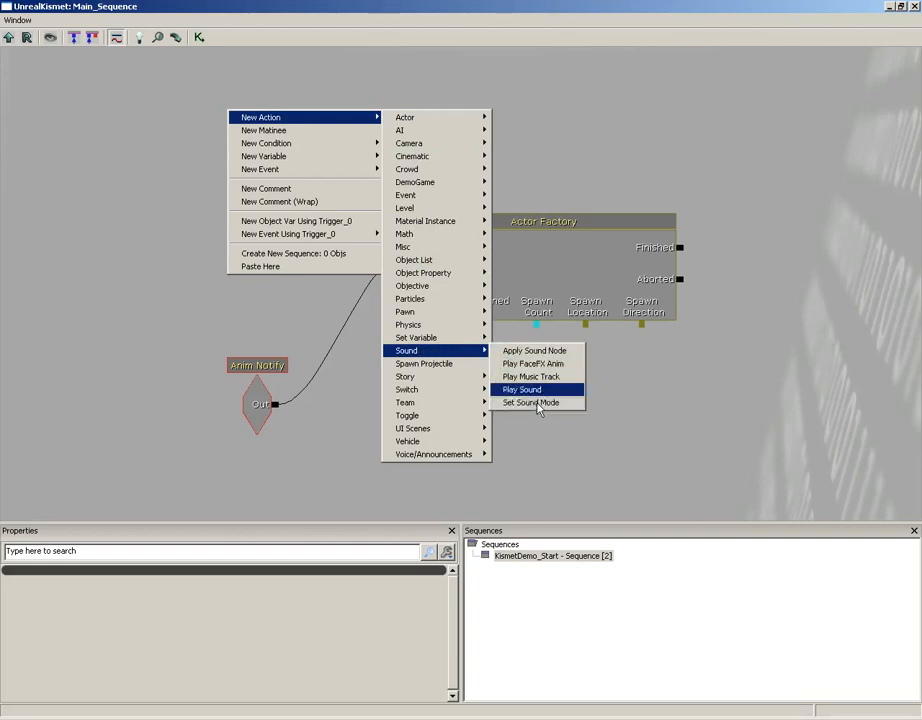
pyautogui.click(92, 285)
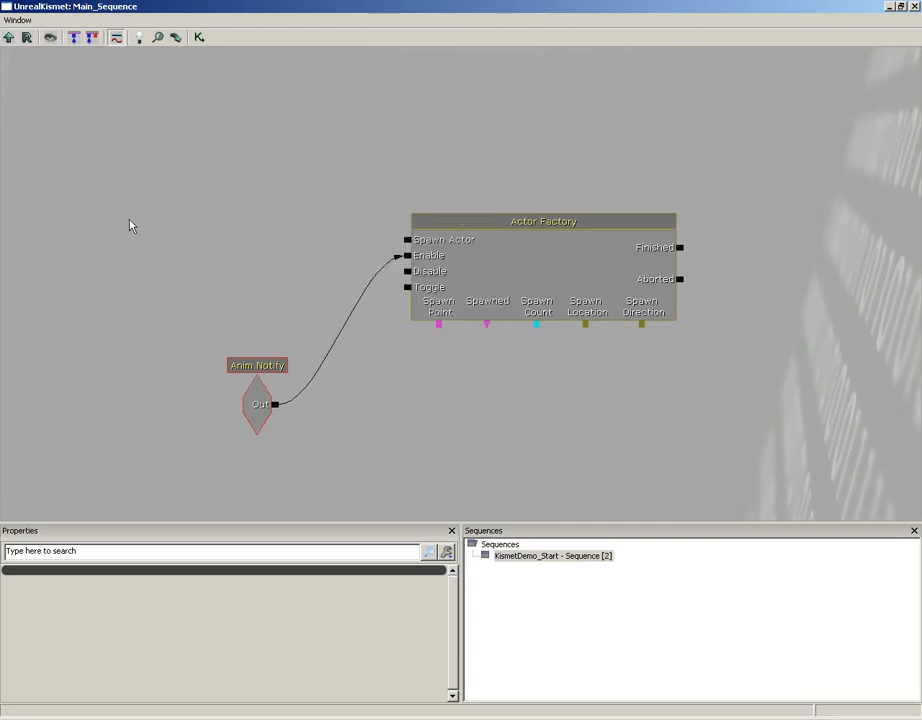
# - Open the Kismet search dialog and view the available search types, keeping Comments/Names selected
pyautogui.click(156, 38)
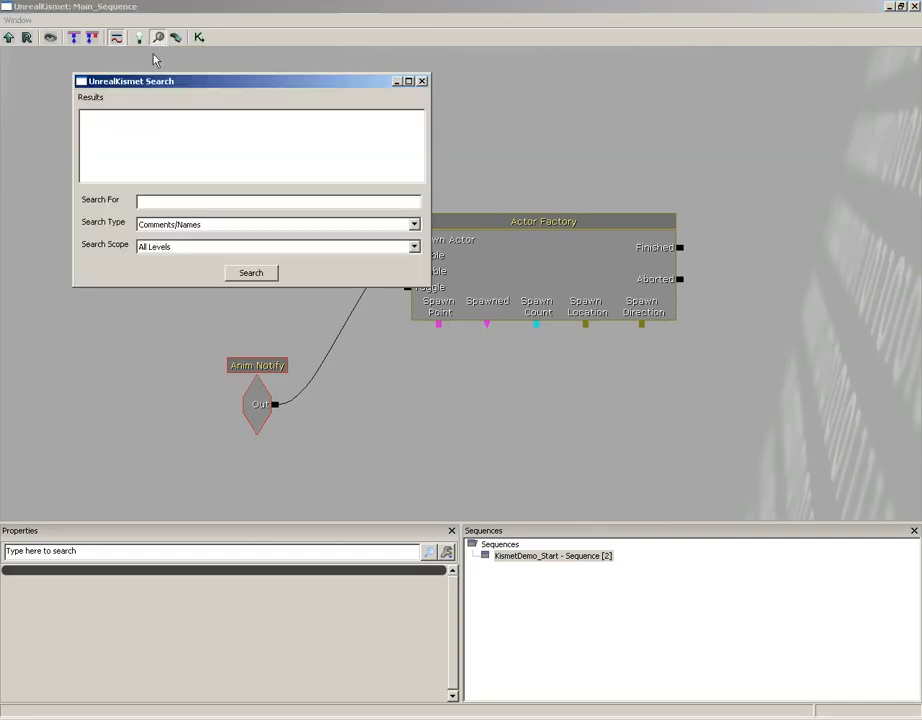
pyautogui.click(216, 226)
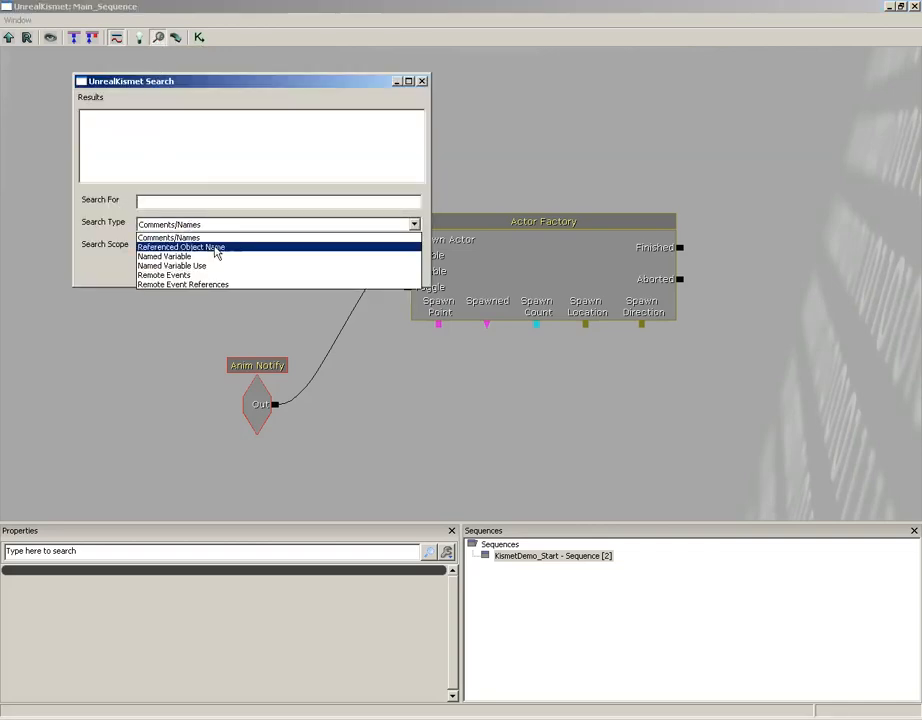
pyautogui.click(88, 277)
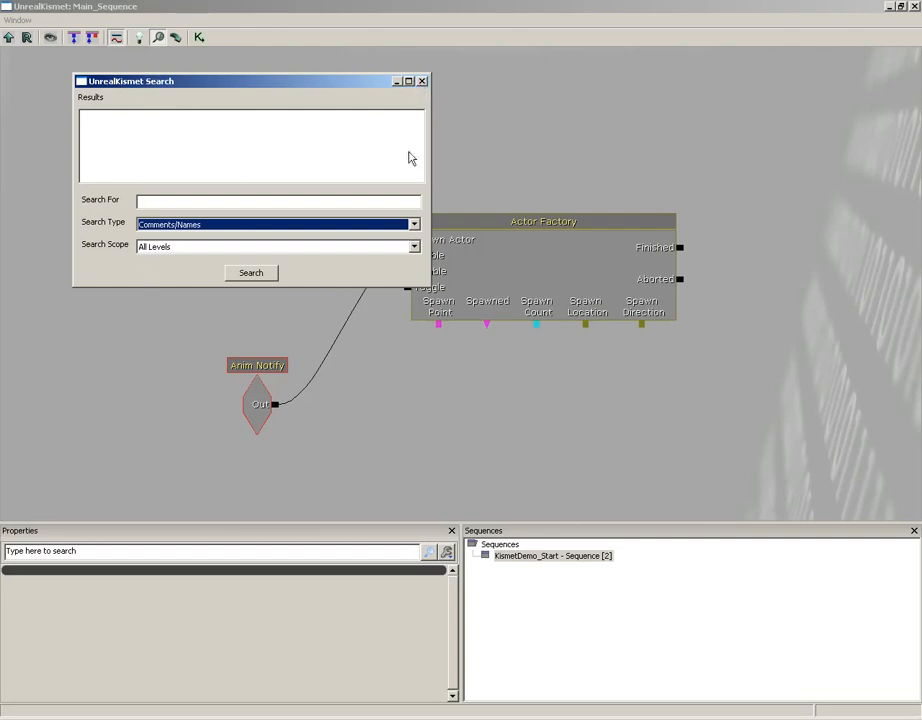
# - Close the Kismet search dialog, view the Kismet update list, and close it without updating anything
pyautogui.click(423, 81)
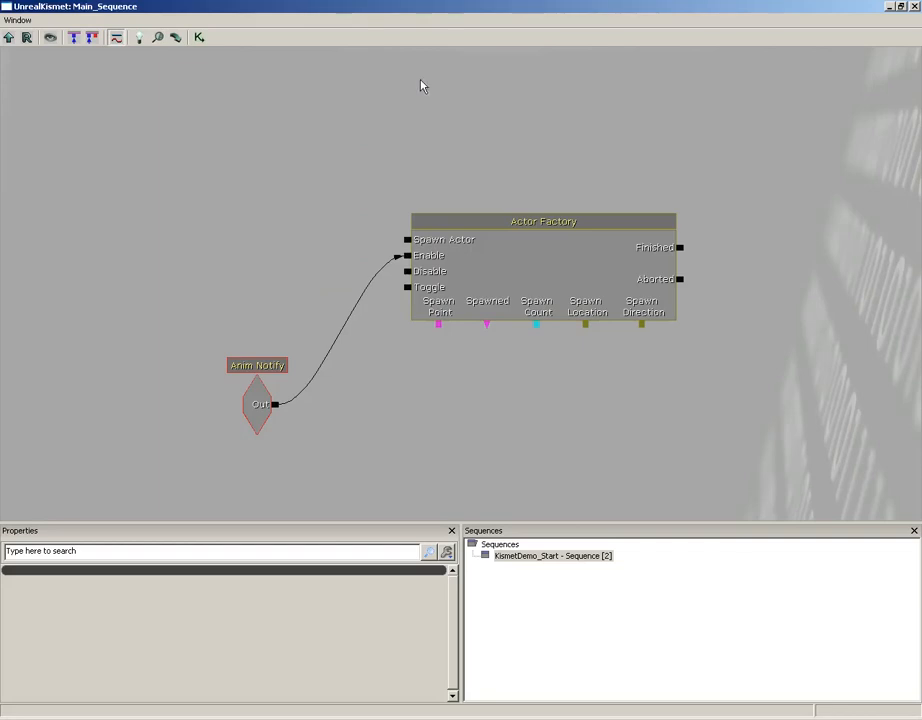
pyautogui.click(174, 38)
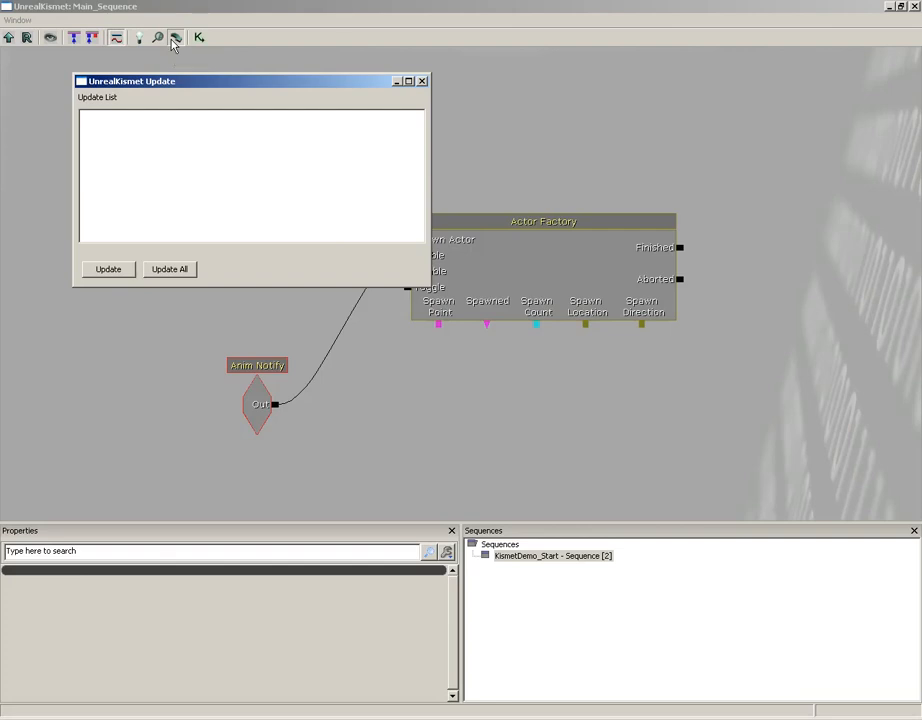
pyautogui.click(422, 81)
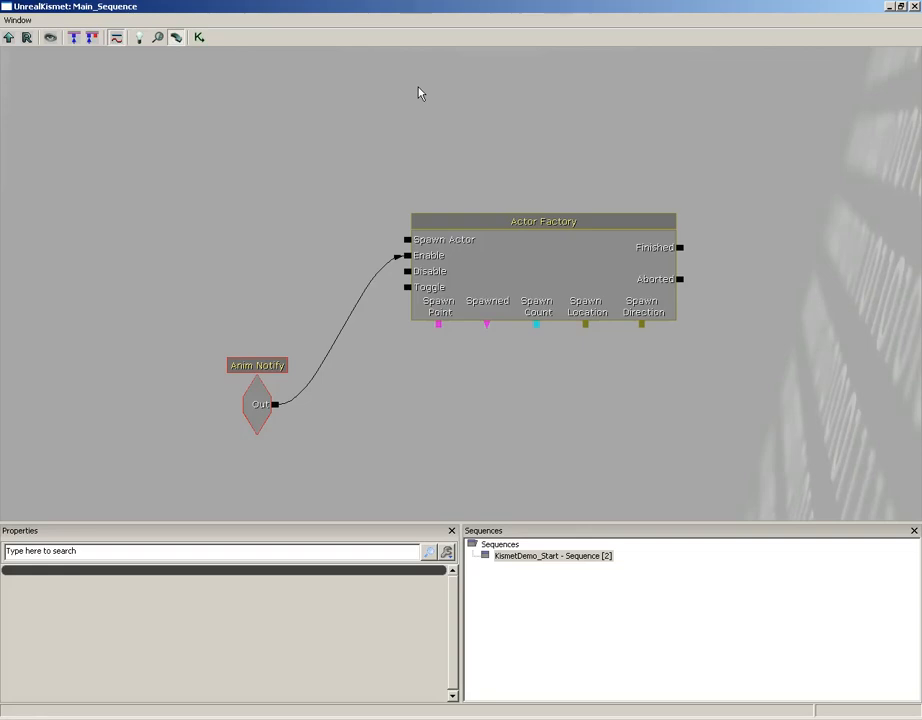
# - Select the Anim Notify event and the Actor Factory action together and delete both from the sequence
pyautogui.click(254, 400)
pyautogui.keyDown('ctrl'); pyautogui.click(475, 261); pyautogui.keyUp('ctrl')
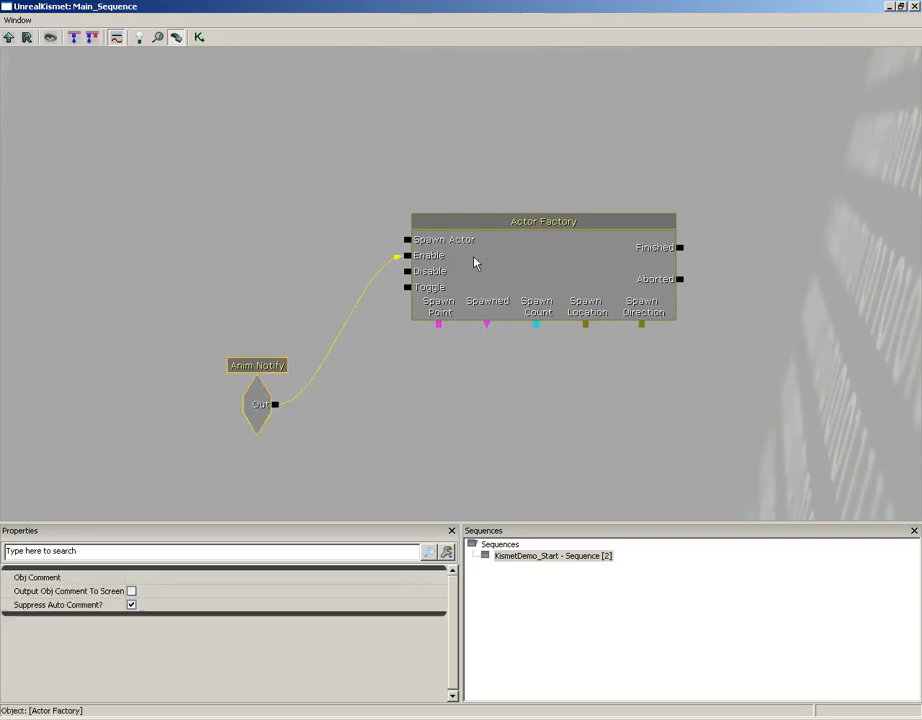
pyautogui.click(262, 410)
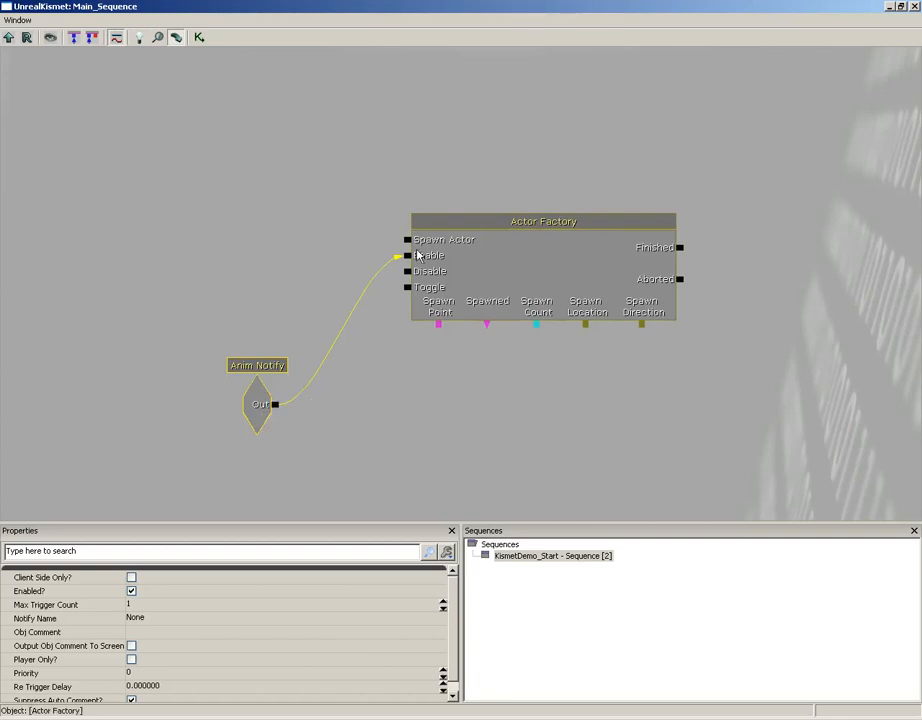
pyautogui.click(500, 256)
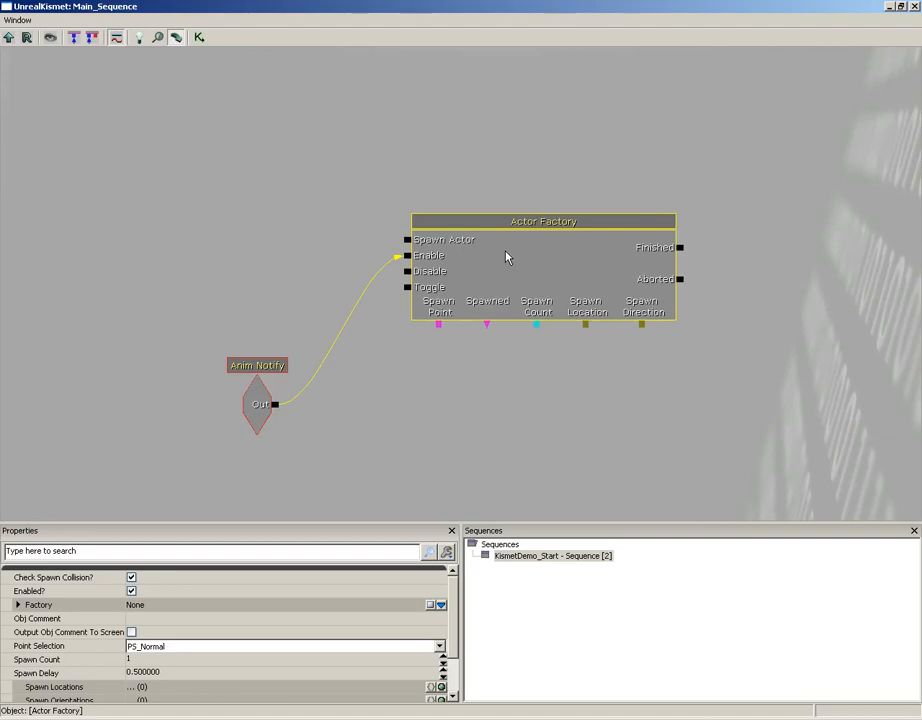
pyautogui.click(342, 222)
pyautogui.keyDown('ctrl'); pyautogui.keyDown('alt'); pyautogui.moveTo(152, 86); pyautogui.dragTo(543, 436); pyautogui.keyUp('alt'); pyautogui.keyUp('ctrl')
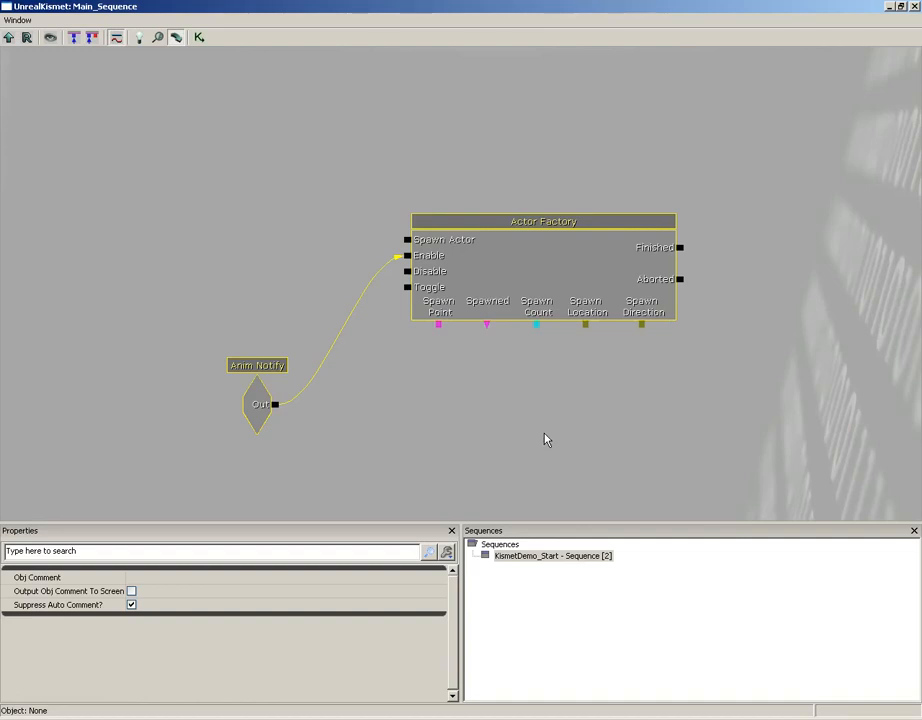
pyautogui.press('Delete')
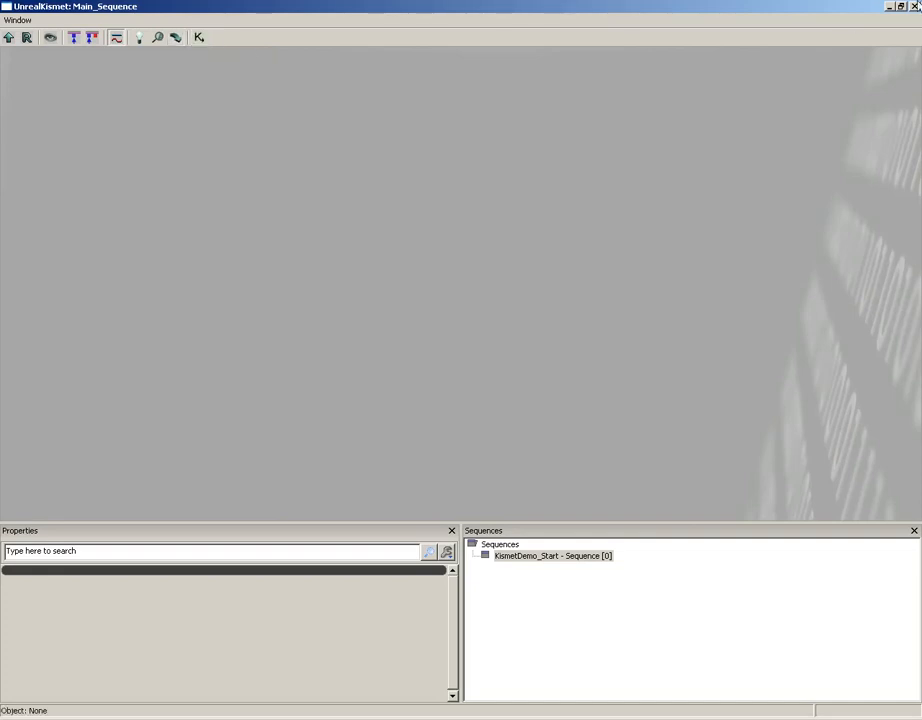
# - Close Kismet to check that the trigger at the gate is selected in the level, and reopen Kismet
pyautogui.click(915, 7)
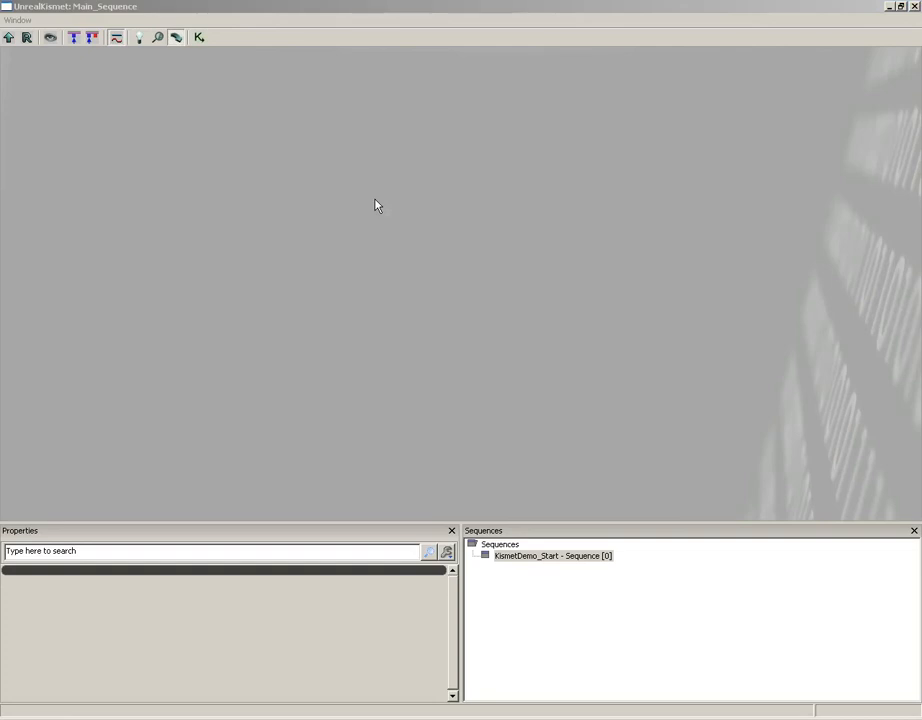
pyautogui.click(915, 6)
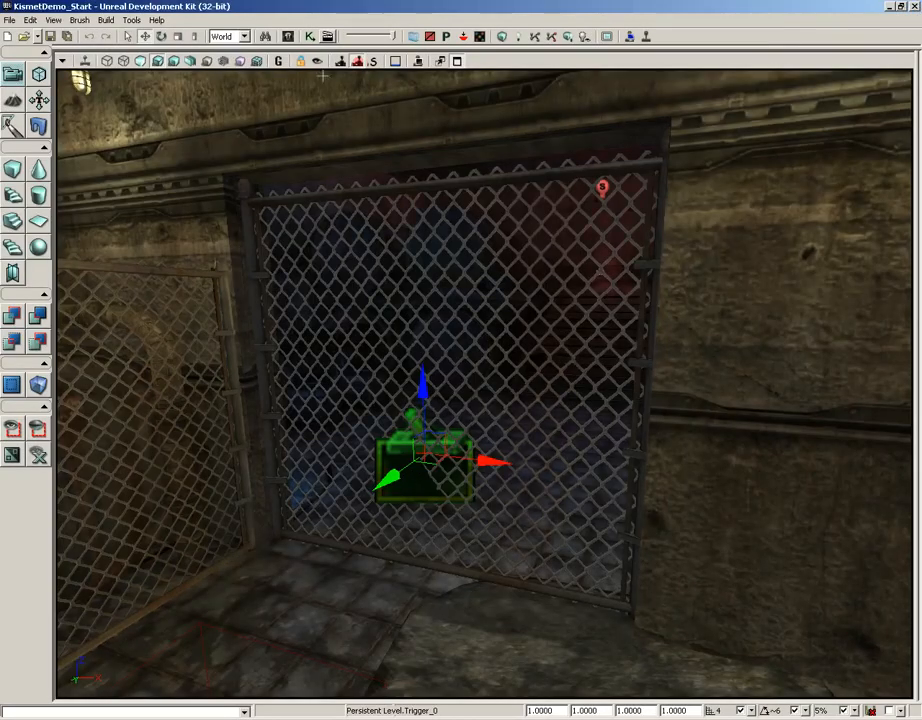
pyautogui.click(310, 36)
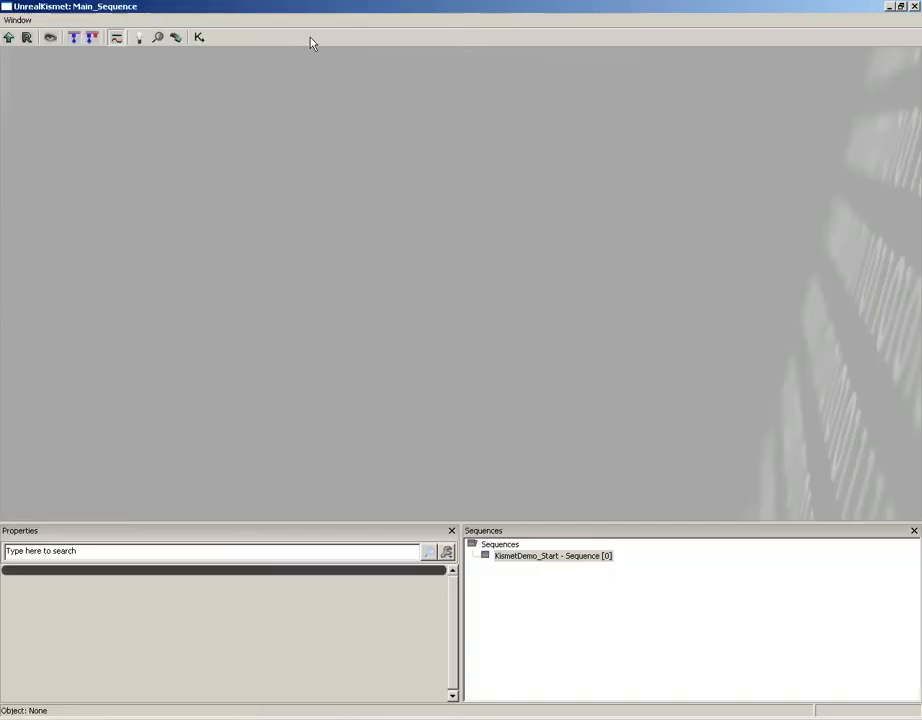
# - Try adding a Used event for Trigger_0 to the empty sequence and delete it
pyautogui.rightClick(262, 168)
pyautogui.moveTo(324, 272)
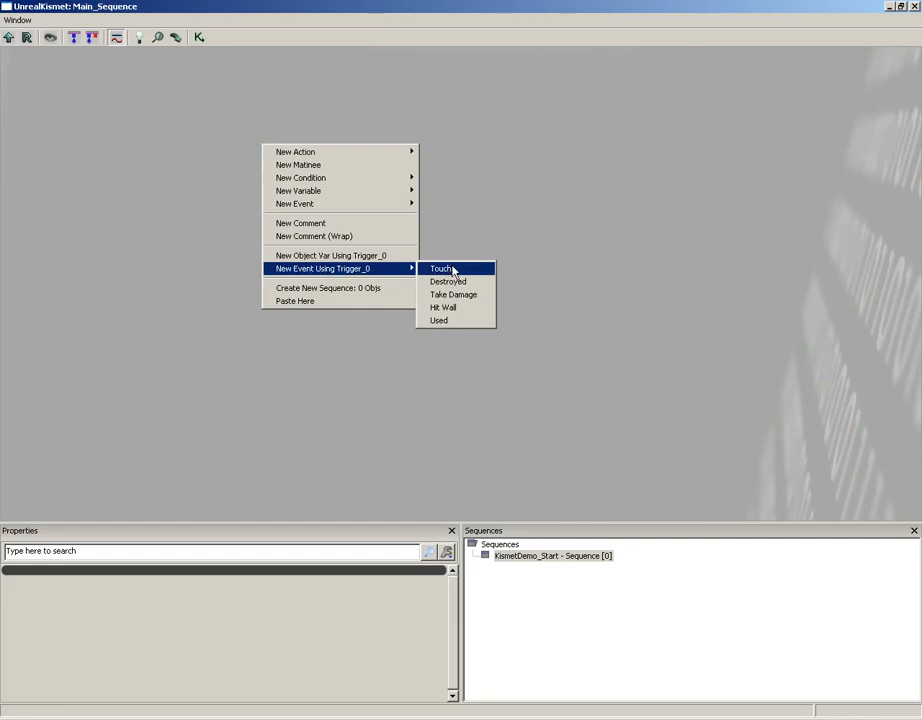
pyautogui.click(440, 321)
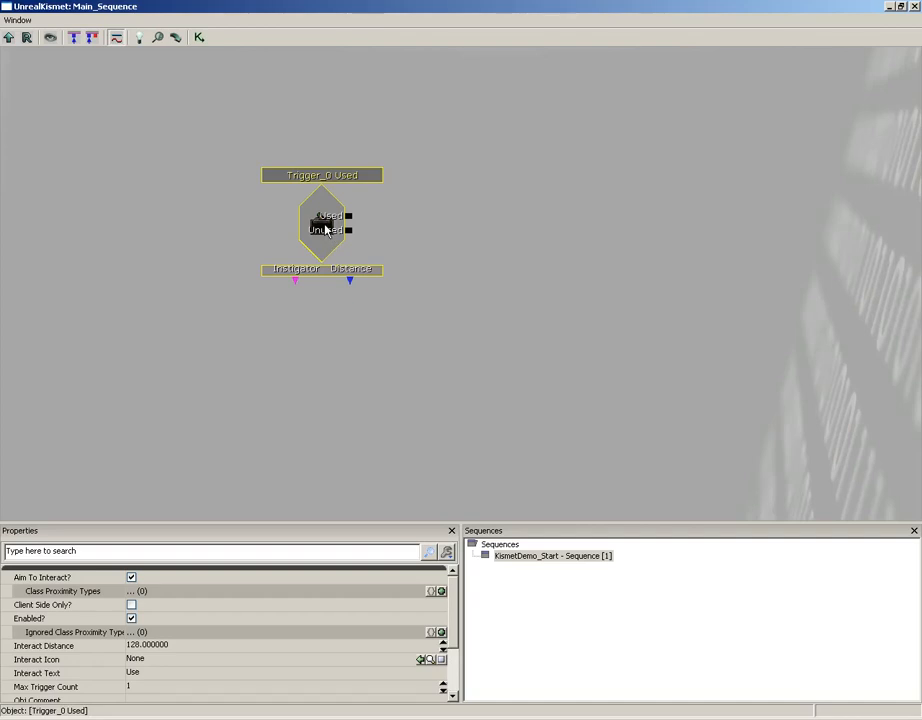
pyautogui.press('Delete')
# - Create a Touch event using Trigger_0 and set its Max Trigger Count to 0
pyautogui.rightClick(285, 203)
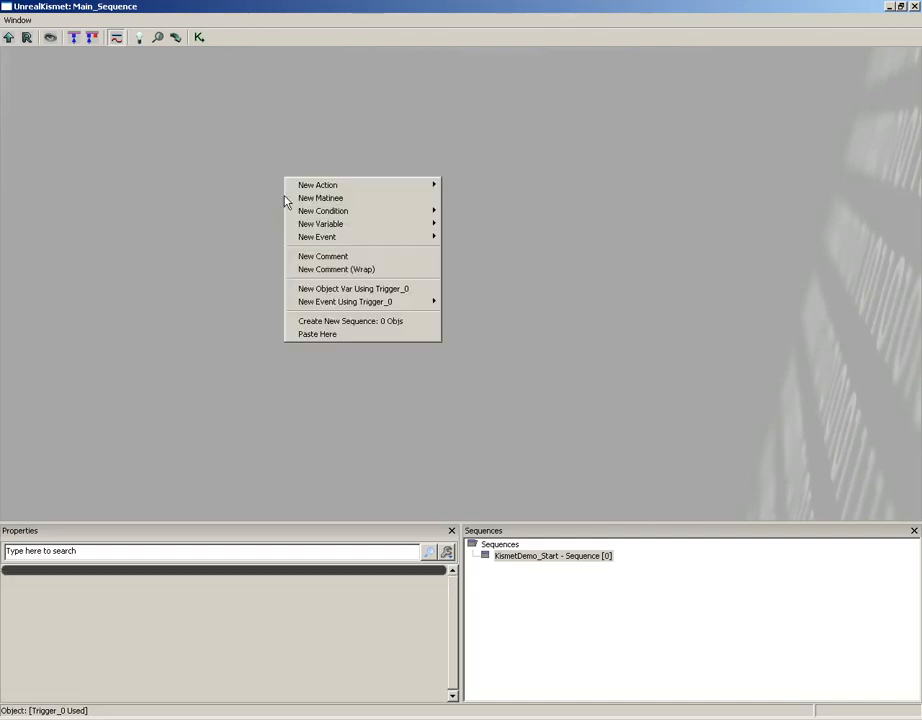
pyautogui.moveTo(340, 303)
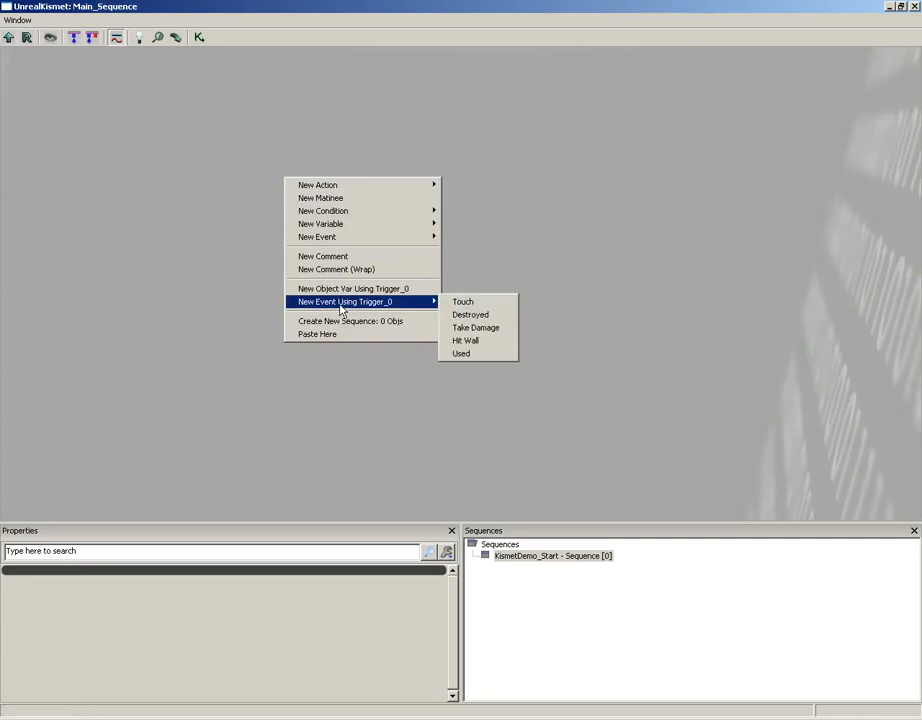
pyautogui.click(463, 302)
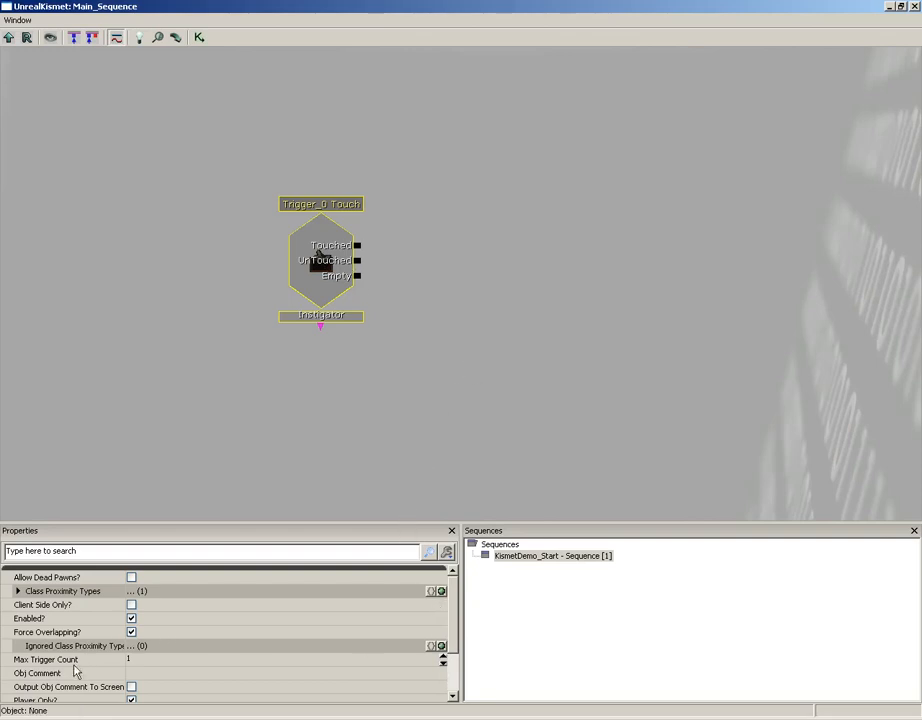
pyautogui.click(103, 661)
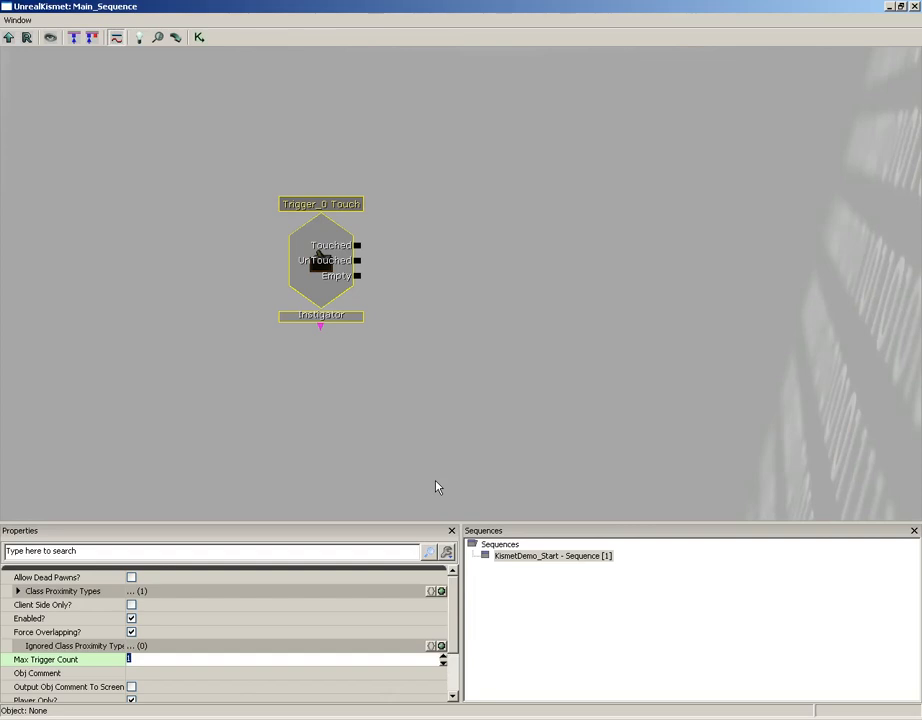
pyautogui.write('0')
pyautogui.click(481, 260)
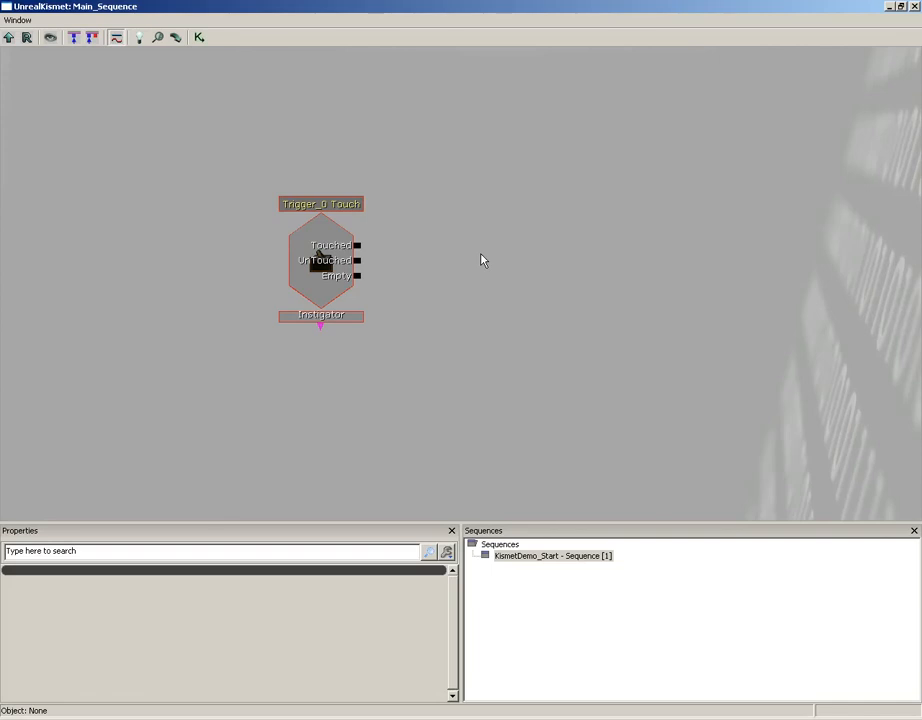
# - Add a Matinee beside the Trigger_0 Touch event, shift the event away from it, and connect Touched to Play
pyautogui.rightClick(425, 227)
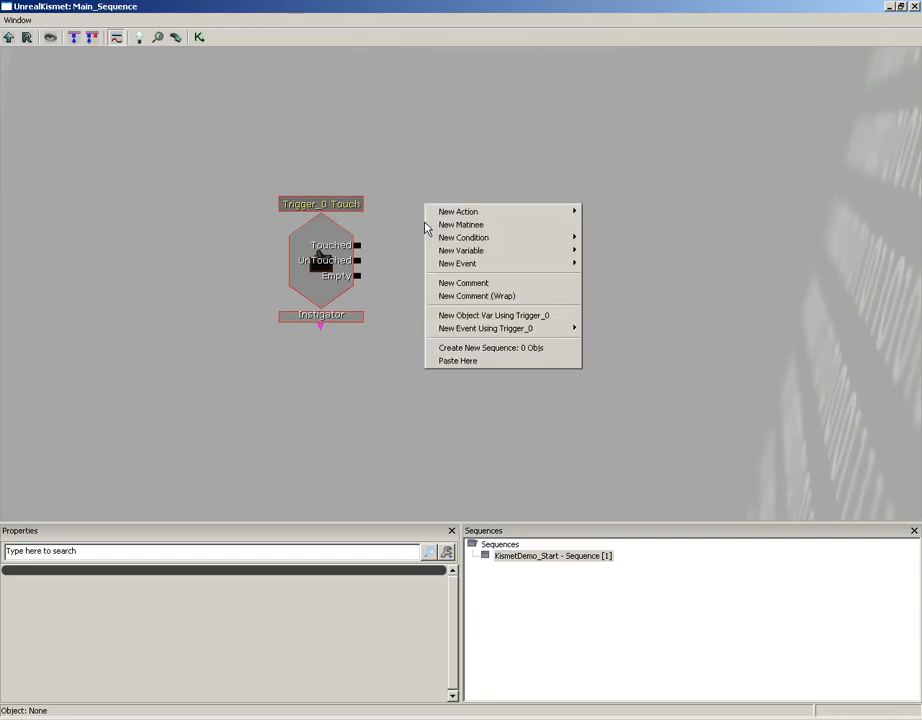
pyautogui.click(479, 225)
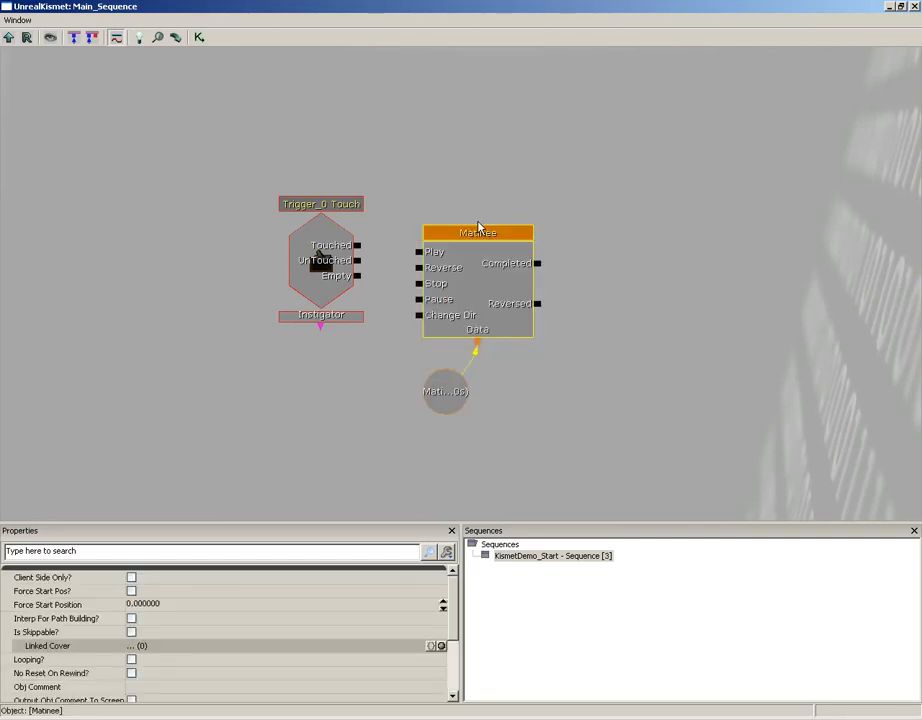
pyautogui.click(333, 262)
pyautogui.keyDown('ctrl'); pyautogui.moveTo(321, 251); pyautogui.dragTo(292, 268); pyautogui.keyUp('ctrl')
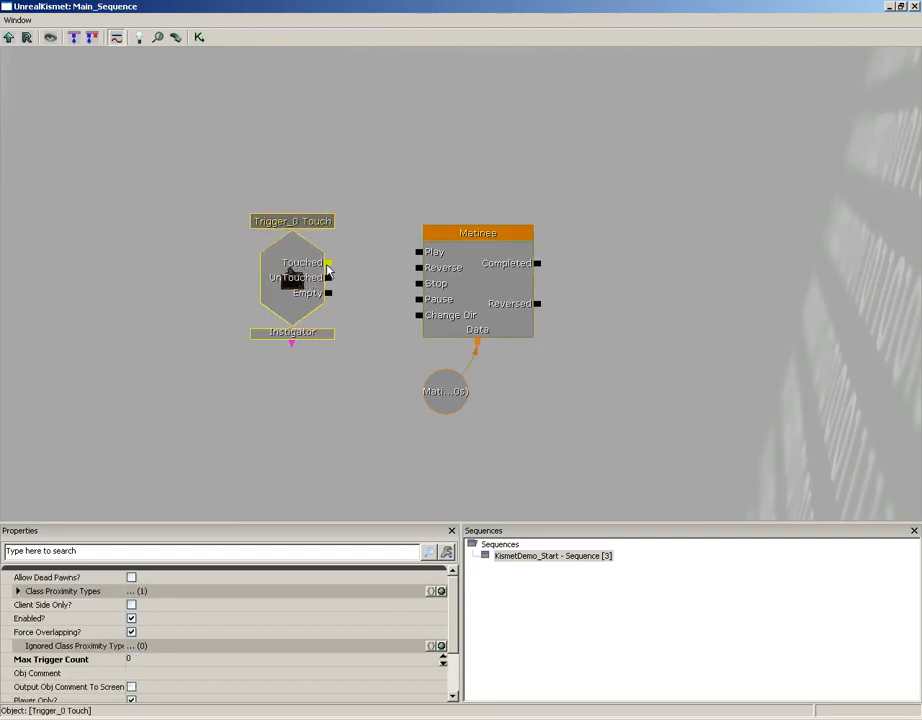
pyautogui.moveTo(328, 263); pyautogui.dragTo(420, 254)
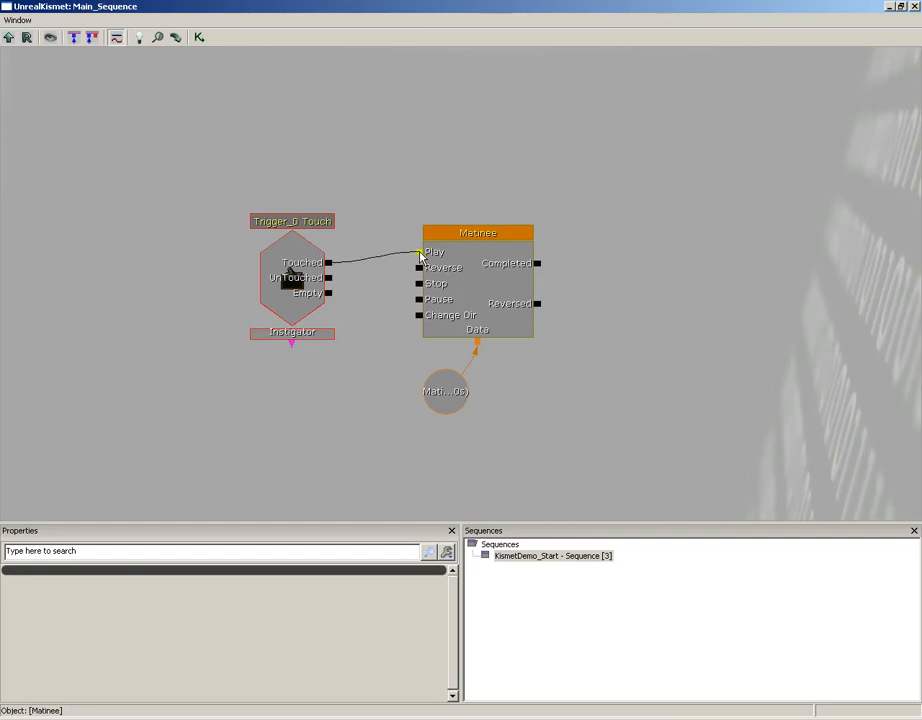
# - Open the Matinee for editing, close the Kismet window, and move the Matinee editor aside to uncover the gate
pyautogui.click(498, 275)
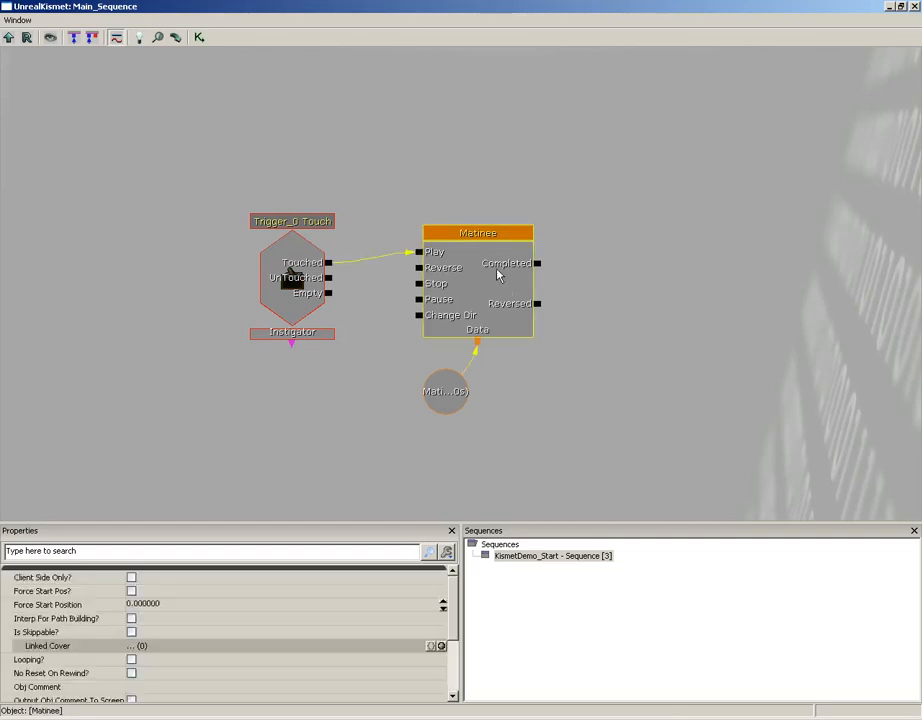
pyautogui.doubleClick(498, 275)
pyautogui.click(913, 7)
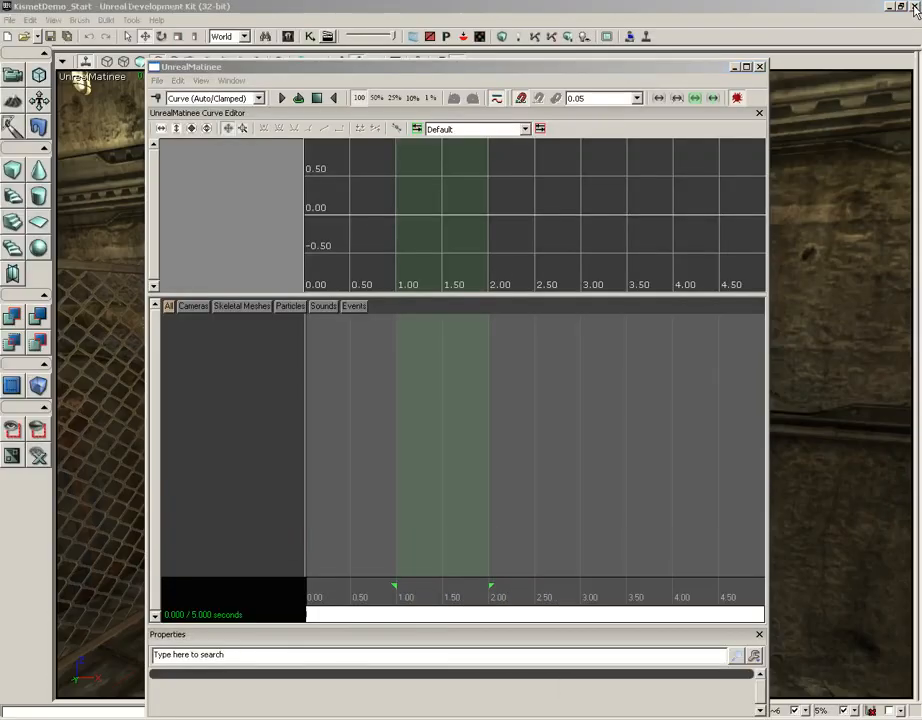
pyautogui.moveTo(439, 68); pyautogui.dragTo(817, 20)
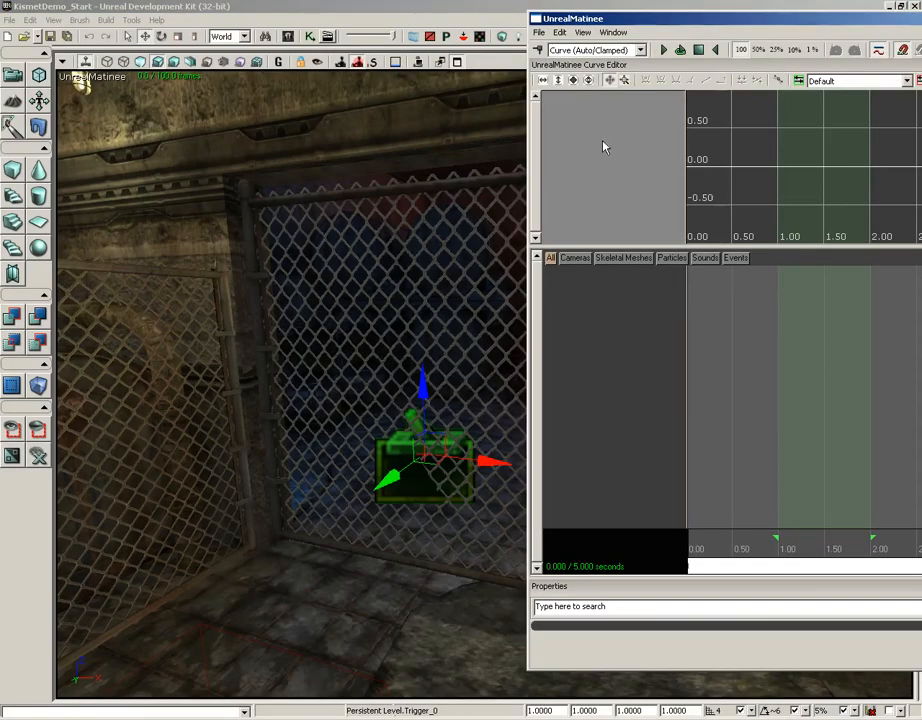
# - Select the chain-link gate in the level and add a new empty Matinee group for it named SlidingGate
pyautogui.click(376, 191)
pyautogui.moveTo(638, 18); pyautogui.dragTo(346, 20)
pyautogui.rightClick(289, 289)
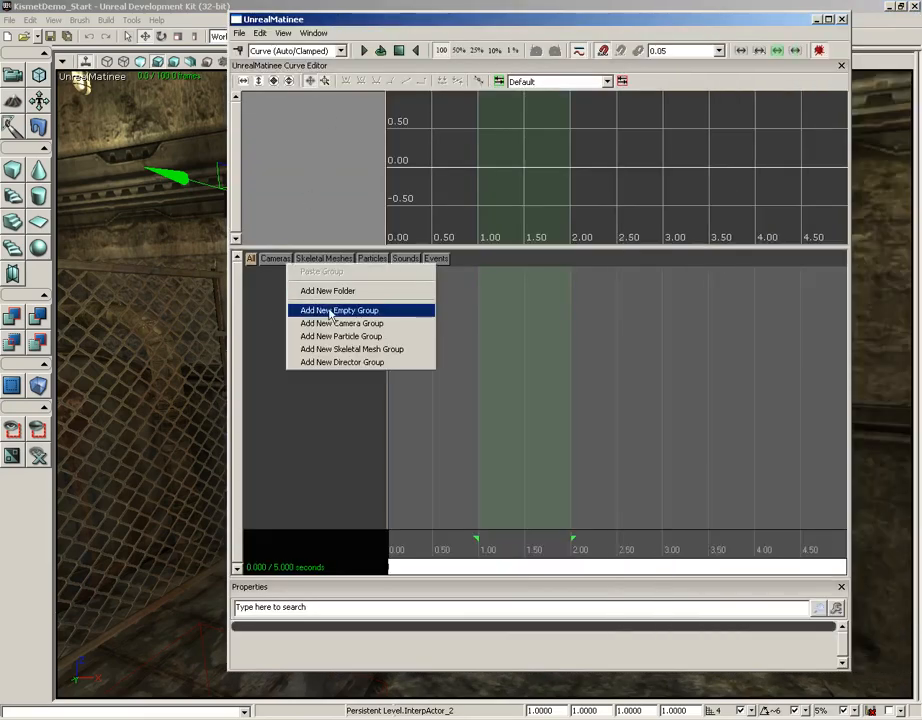
pyautogui.click(319, 312)
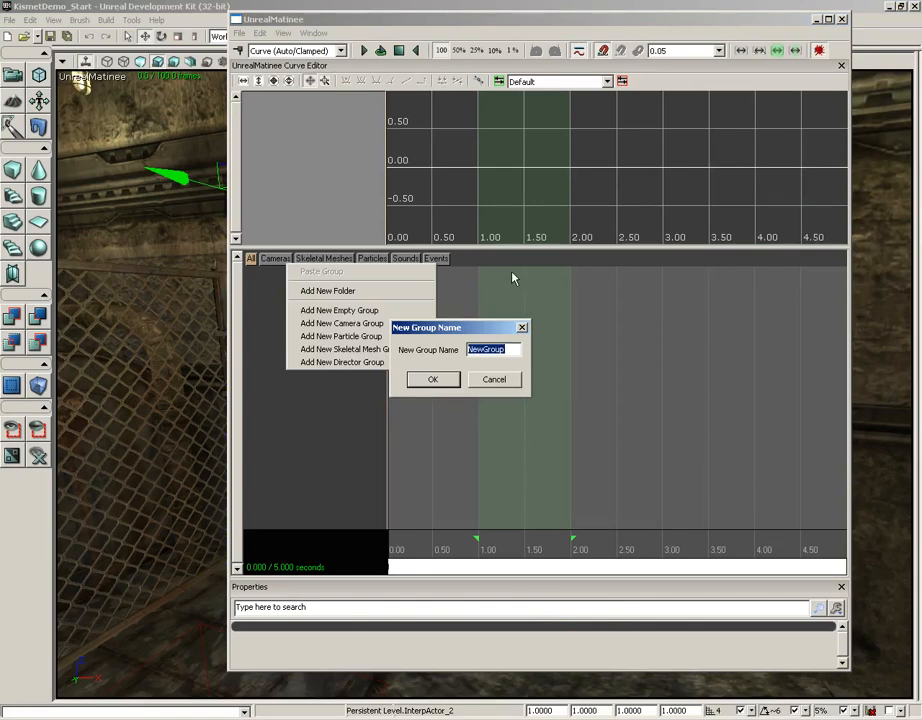
pyautogui.write('SlidingGate')
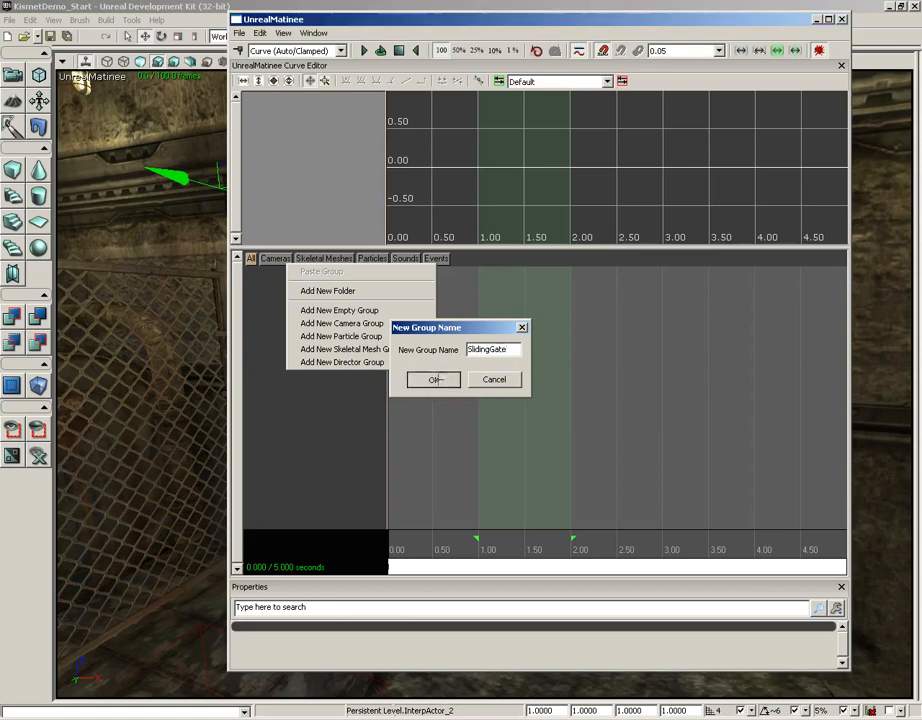
pyautogui.click(432, 379)
pyautogui.click(310, 279)
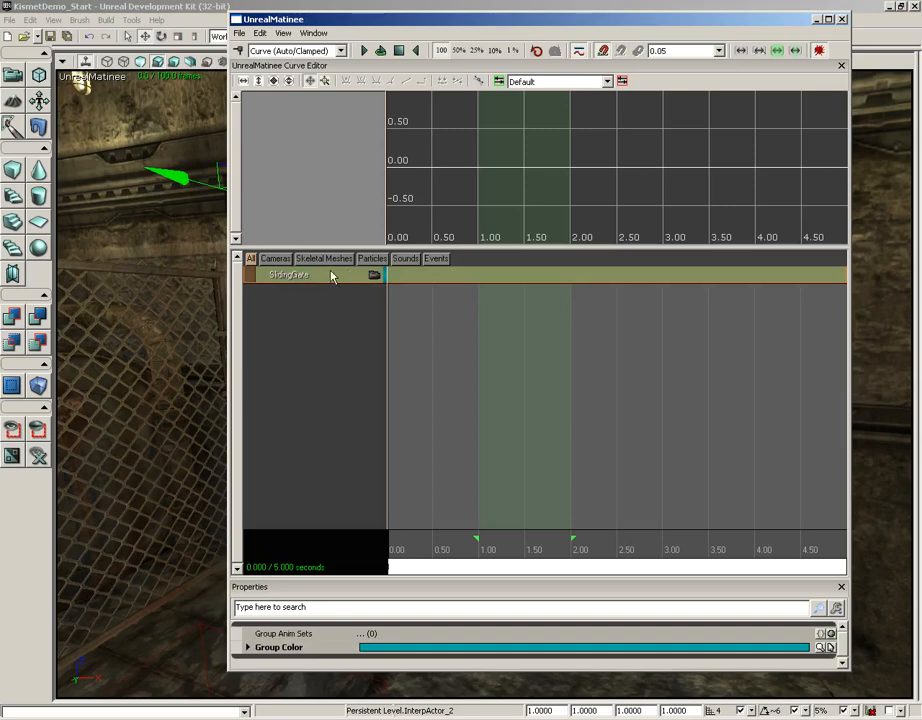
# - Uncover the gate in the viewport and add a Movement track to the SlidingGate group
pyautogui.moveTo(362, 22); pyautogui.dragTo(571, 18)
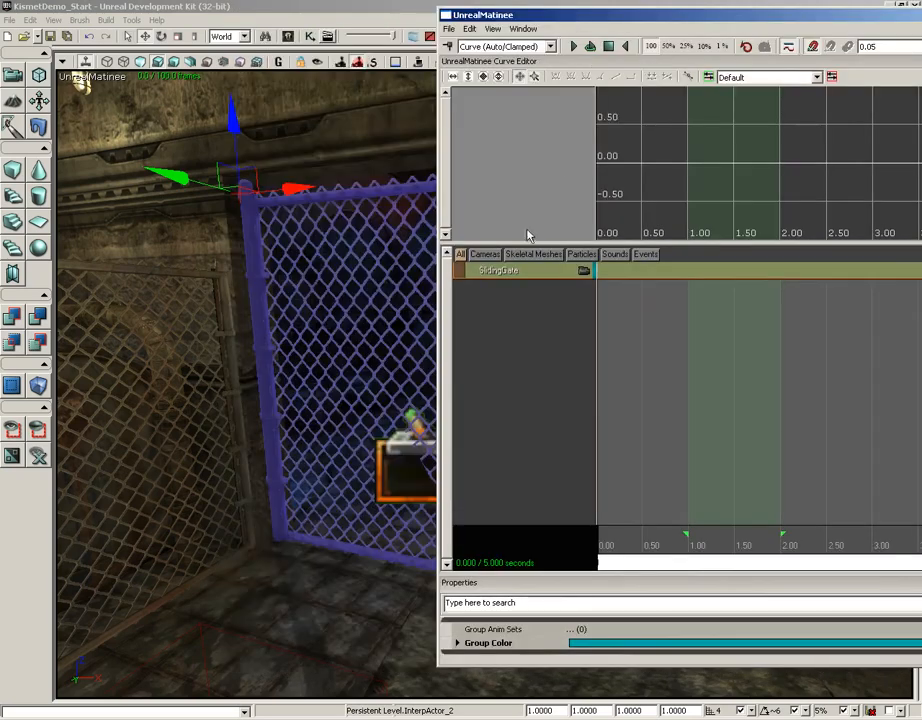
pyautogui.rightClick(501, 274)
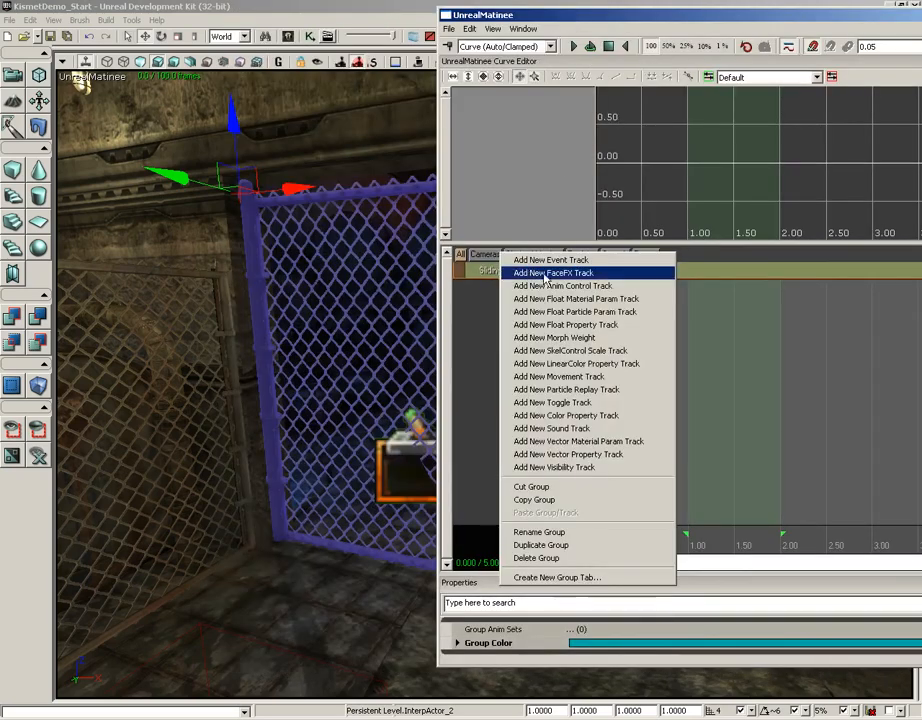
pyautogui.click(599, 377)
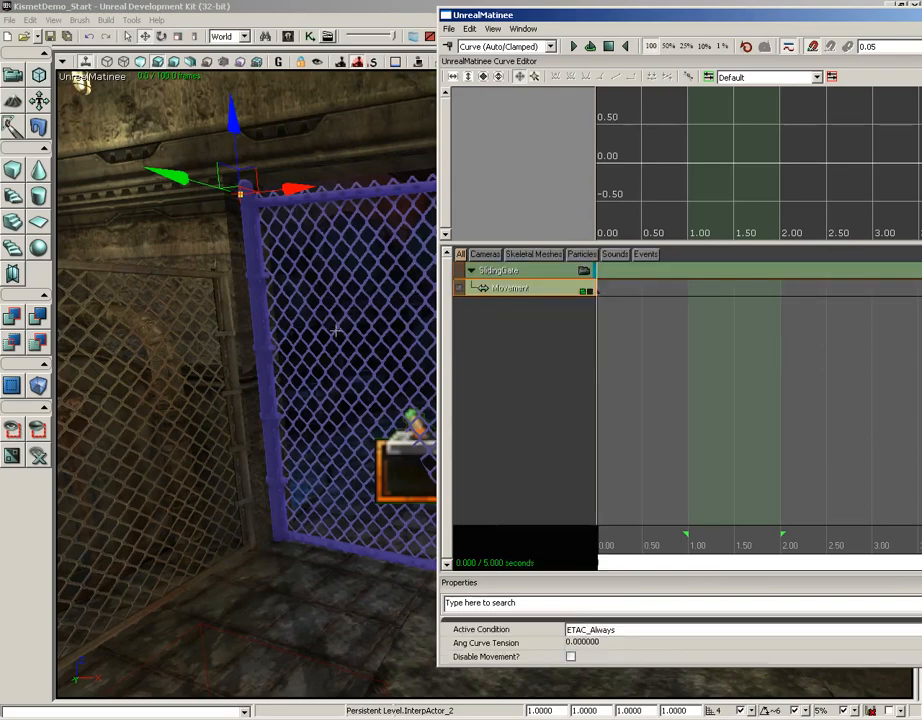
# - Frame the whole gate in the viewport and add a key at 1.00 second on the Movement track
pyautogui.moveTo(284, 338); pyautogui.dragTo(260, 262)
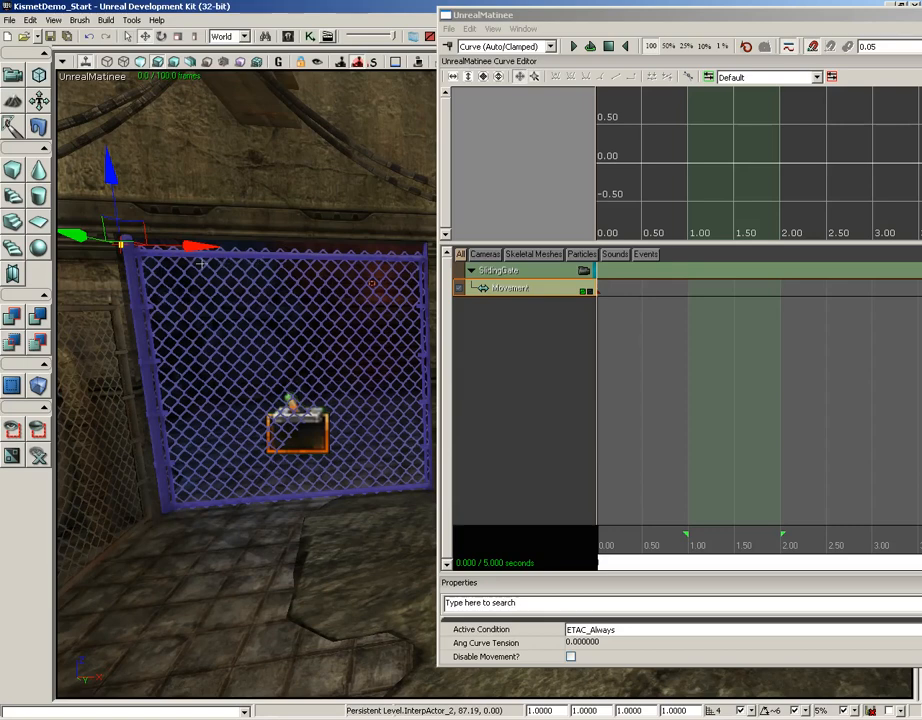
pyautogui.moveTo(664, 545); pyautogui.dragTo(688, 545)
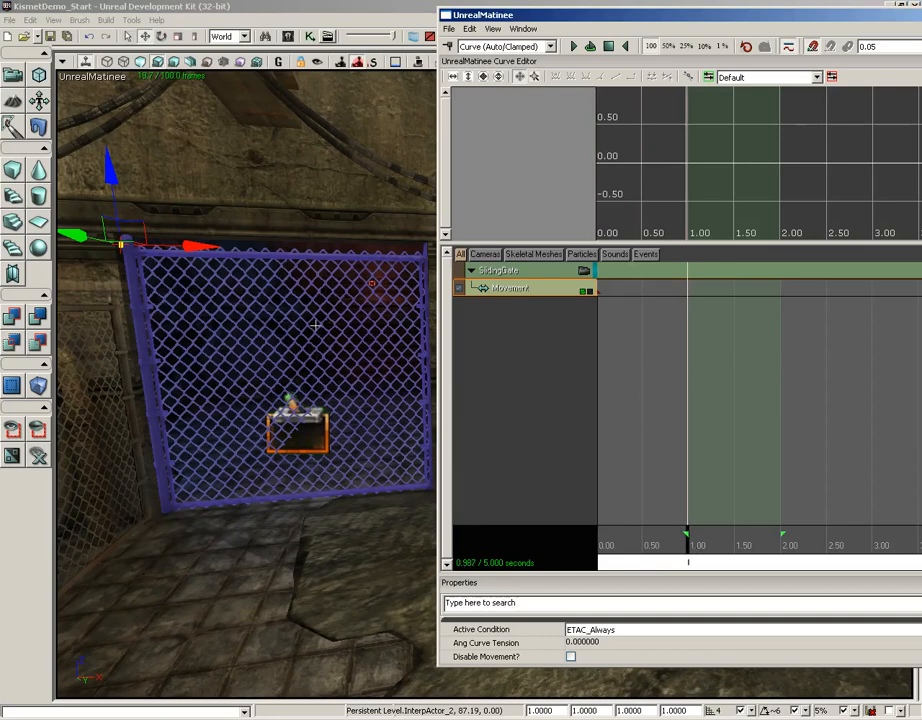
pyautogui.press('Return')
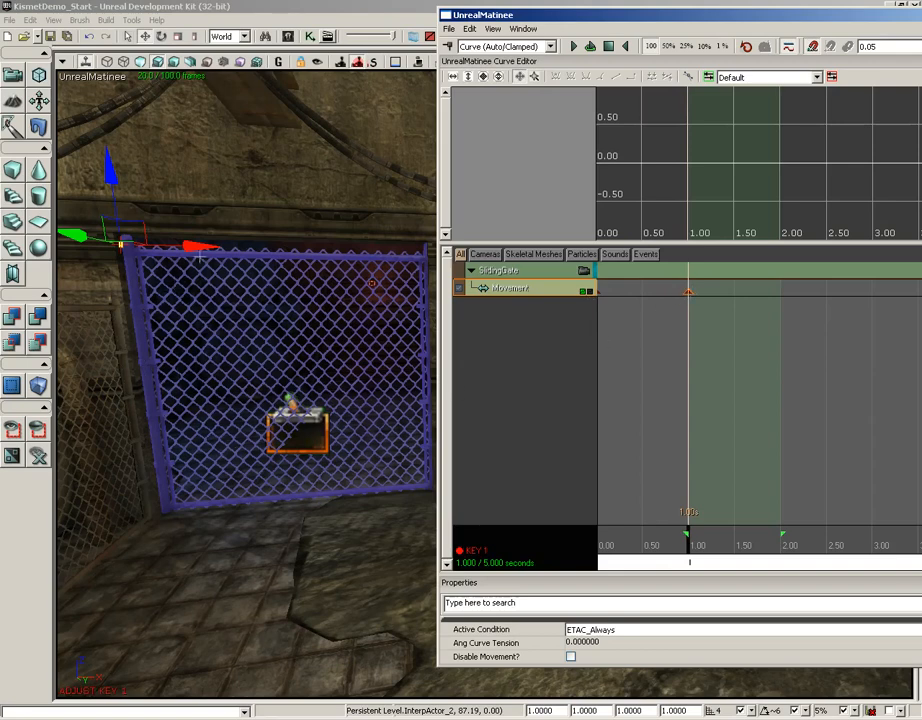
# - Slide the gate along the X axis at the 1.00 second key until it clears the doorway, and preview the Matinee animation
pyautogui.moveTo(210, 245); pyautogui.dragTo(302, 247)
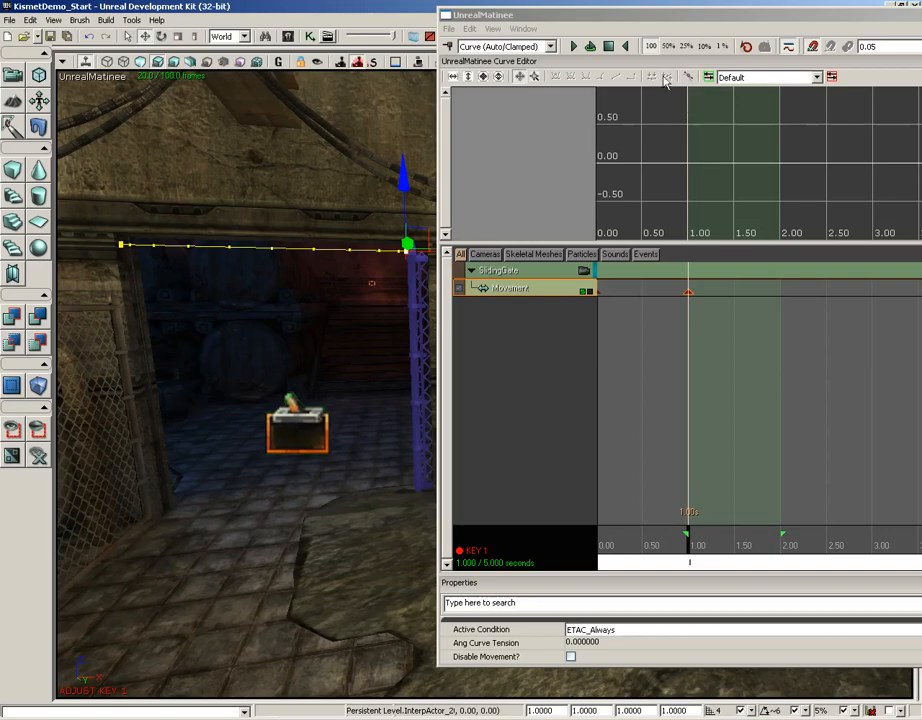
pyautogui.click(607, 49)
pyautogui.click(577, 48)
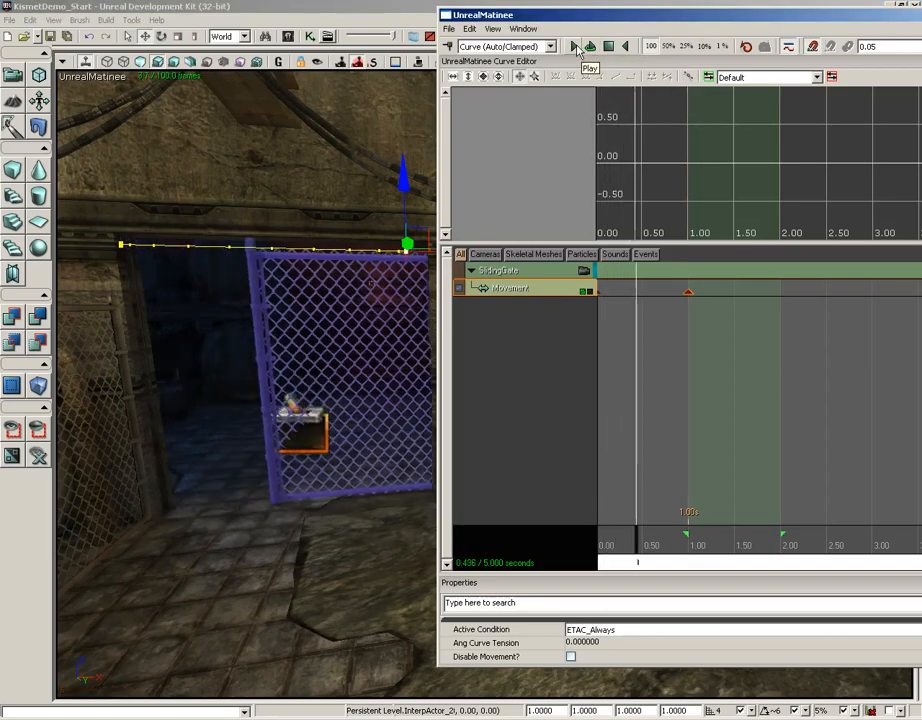
pyautogui.click(607, 49)
# - Shorten the Matinee sequence so it ends at 1.00 second, matching the last Movement key, and close the Matinee editor
pyautogui.moveTo(654, 14); pyautogui.dragTo(422, 15)
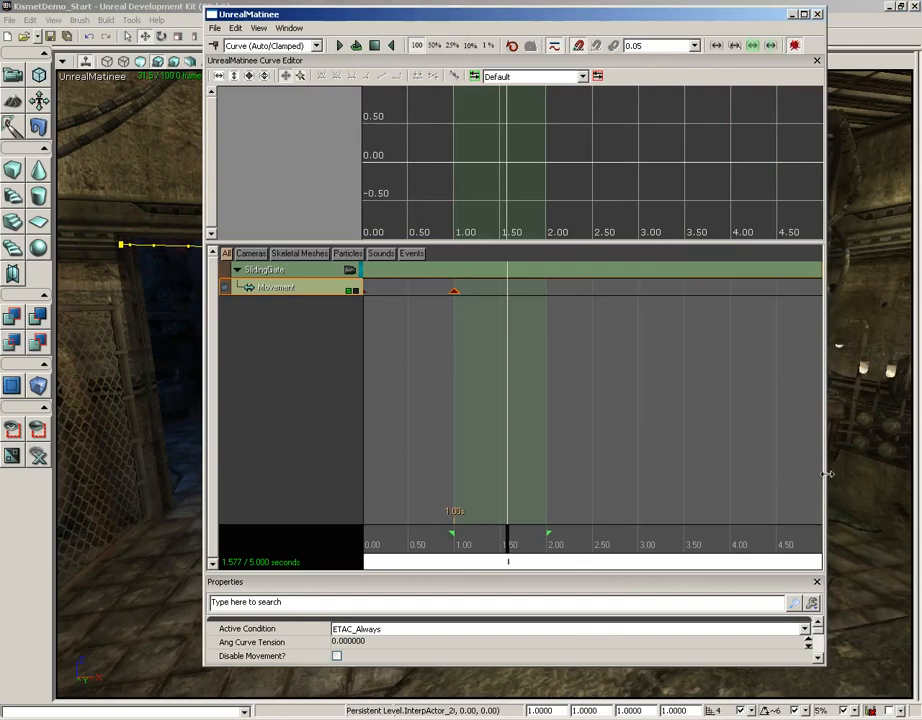
pyautogui.moveTo(827, 473); pyautogui.dragTo(905, 474)
pyautogui.moveTo(806, 508)
pyautogui.mouseDown()
pyautogui.moveTo(763, 496)
pyautogui.moveTo(775, 498)
pyautogui.mouseUp()
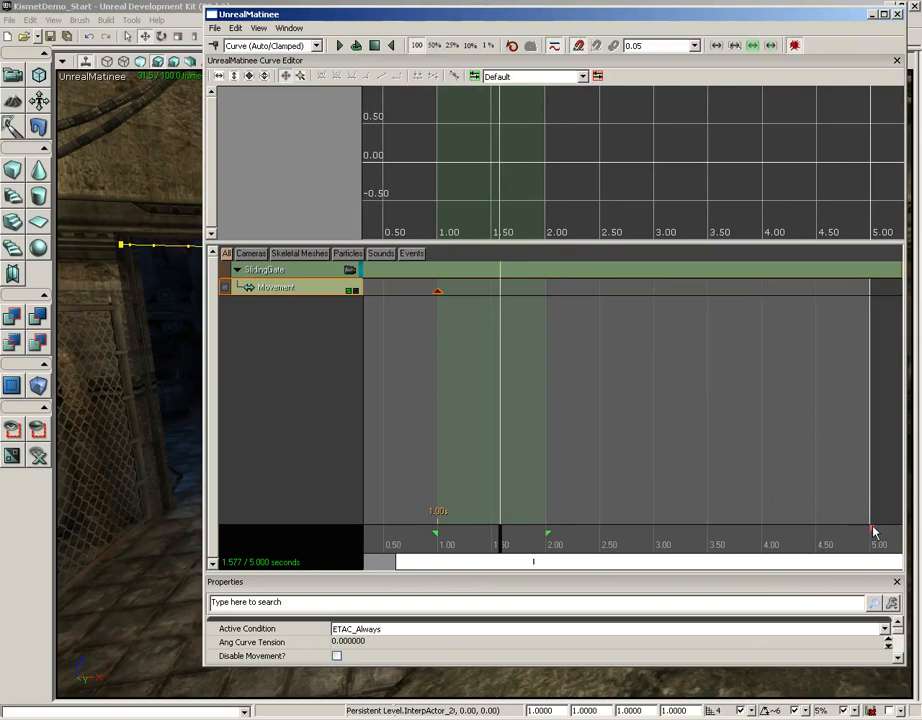
pyautogui.moveTo(873, 533); pyautogui.dragTo(438, 538)
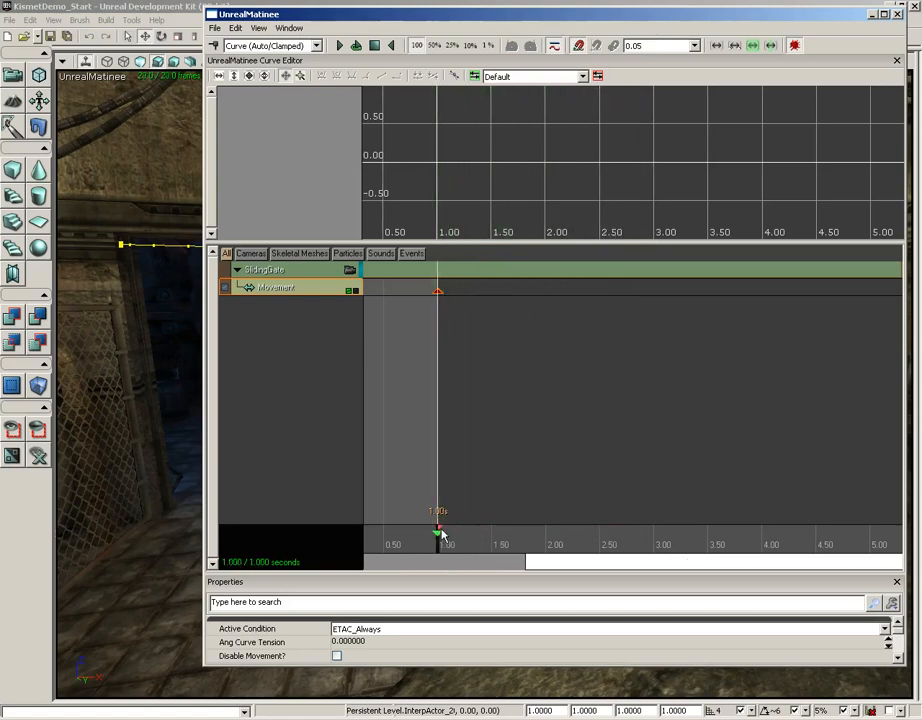
pyautogui.moveTo(503, 374); pyautogui.dragTo(730, 385)
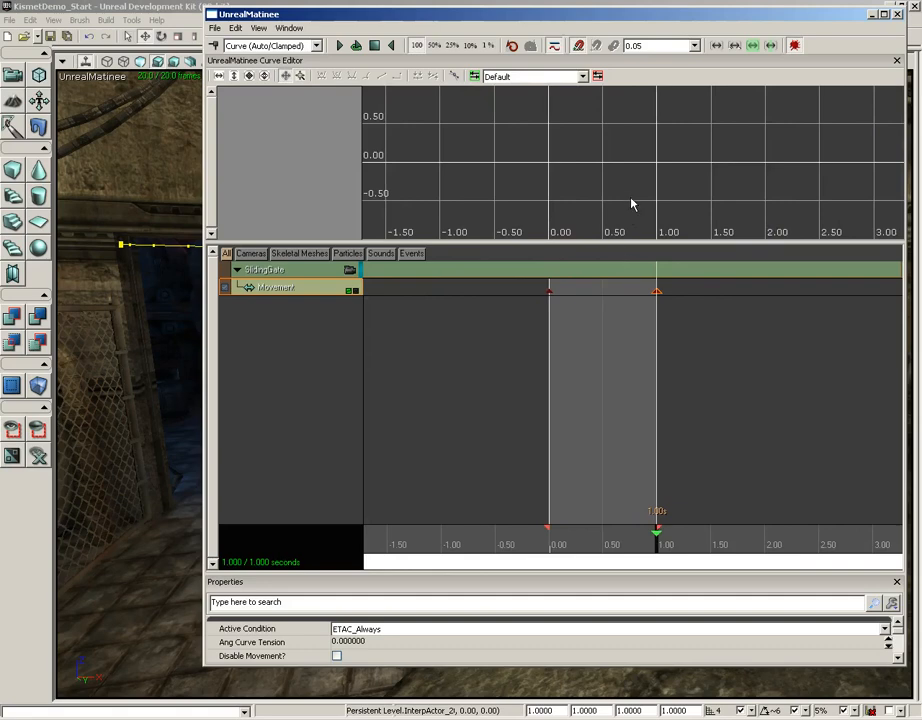
pyautogui.click(897, 14)
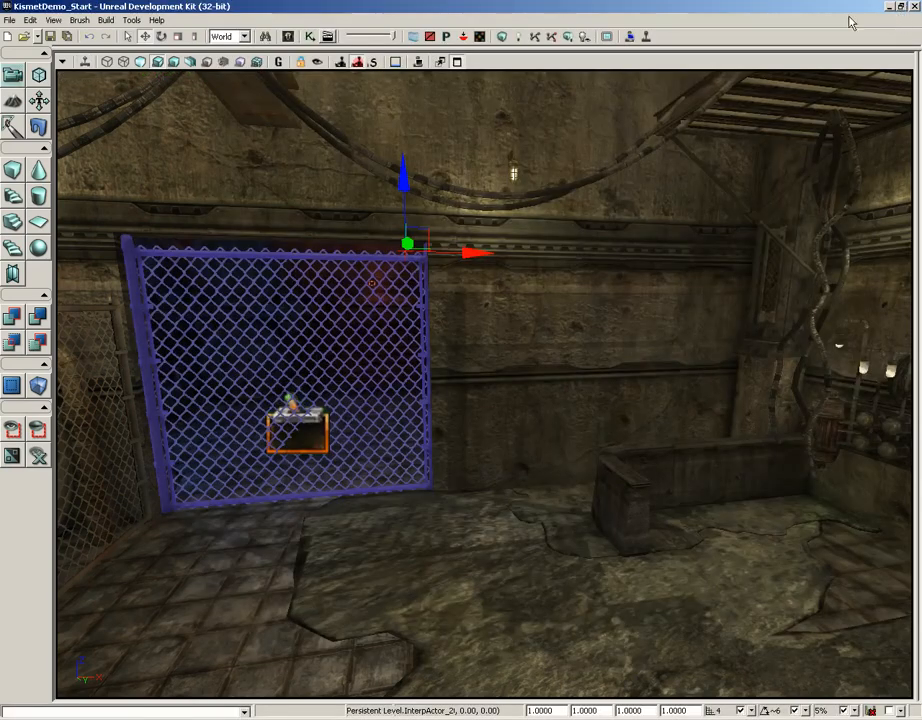
# - Reopen the Kismet sequence and move the gate's InterpActor_2 variable clear below the Matinee node
pyautogui.click(309, 36)
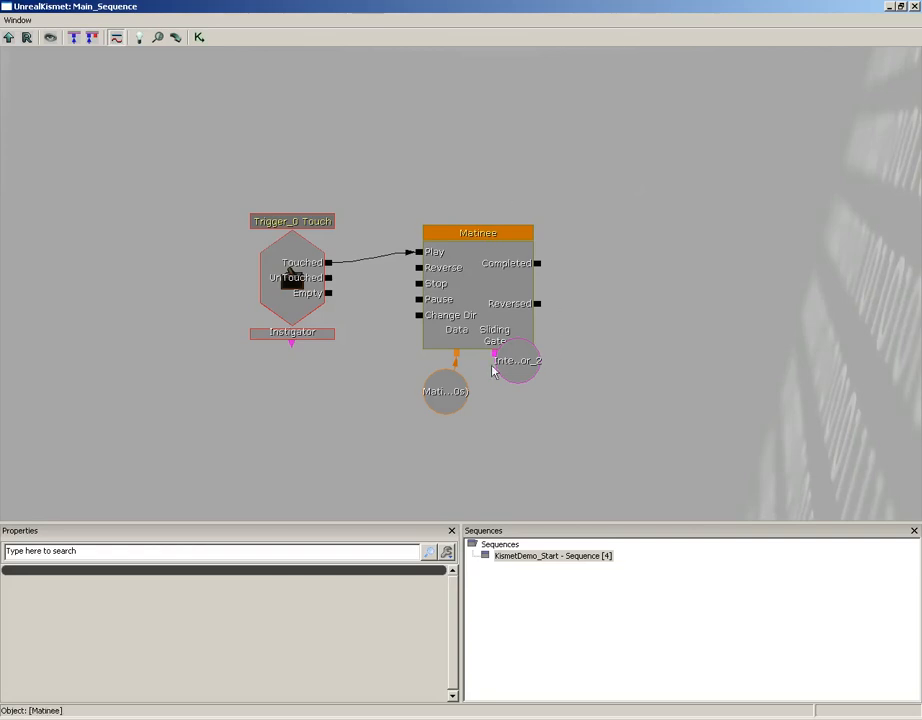
pyautogui.click(522, 364)
pyautogui.keyDown('ctrl'); pyautogui.moveTo(523, 365); pyautogui.dragTo(520, 407); pyautogui.keyUp('ctrl')
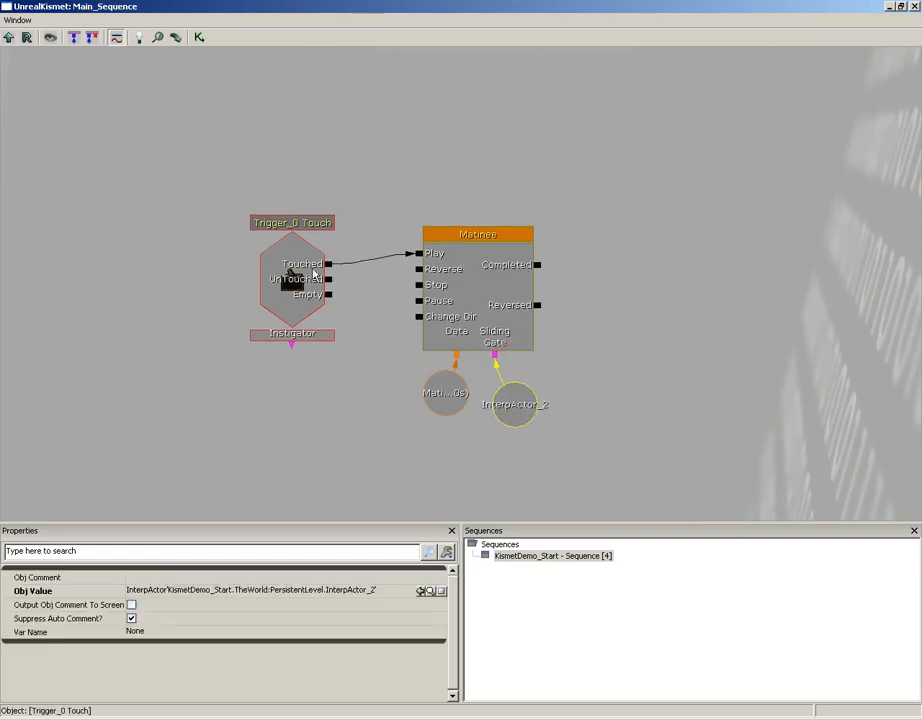
# - Connect the Trigger_0 Touch event's UnTouched output to the Matinee's Reverse input and close Kismet
pyautogui.click(303, 290)
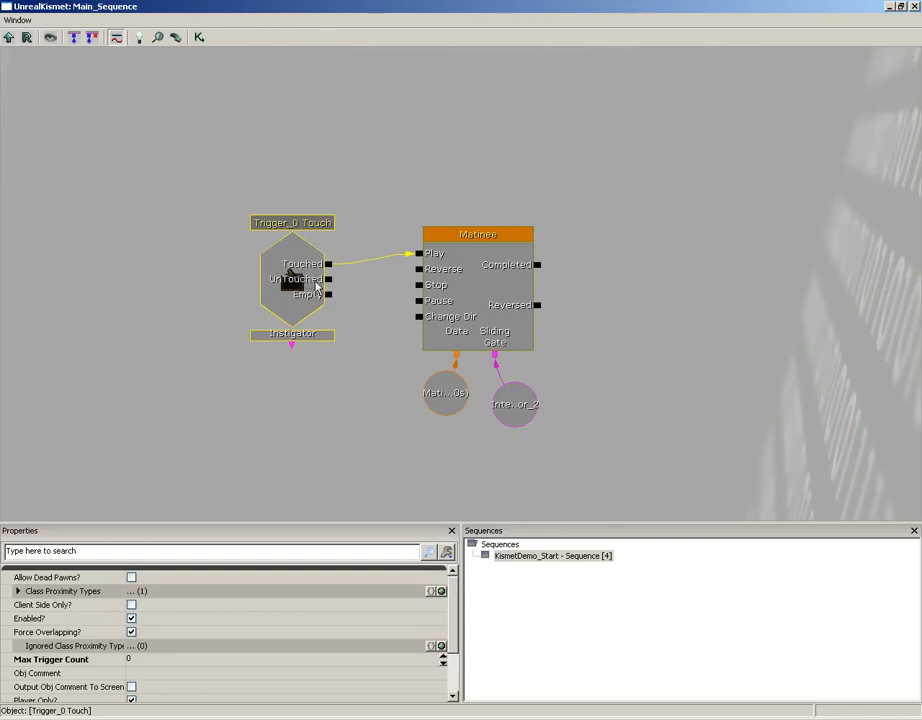
pyautogui.moveTo(329, 282); pyautogui.dragTo(418, 270)
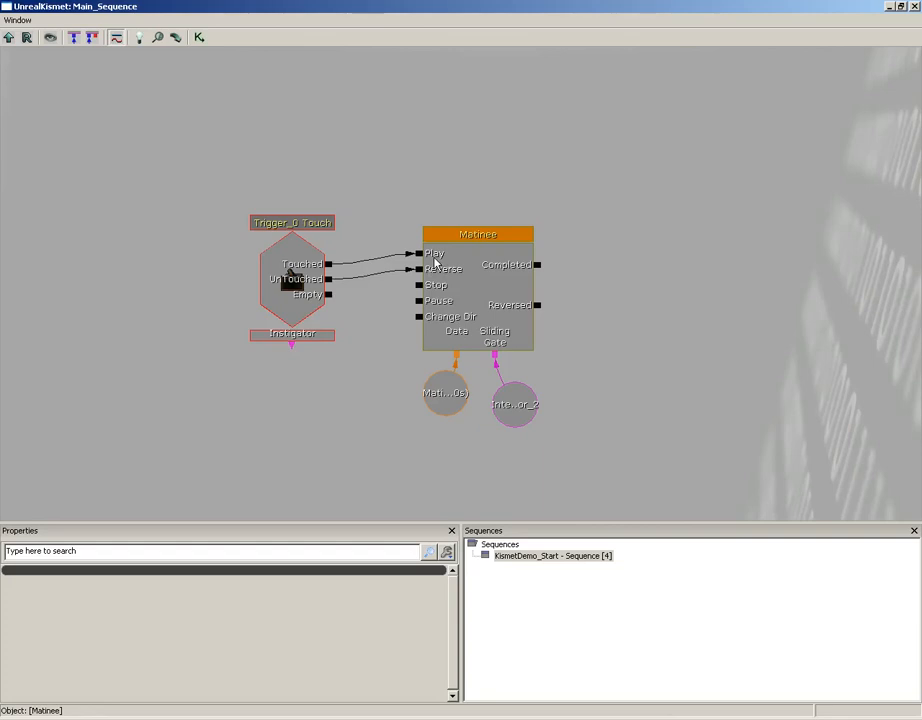
pyautogui.click(913, 7)
# - Playtest the level from the floor in front of the gate, walk in and out through the gateway, and end the test
pyautogui.click(232, 632)
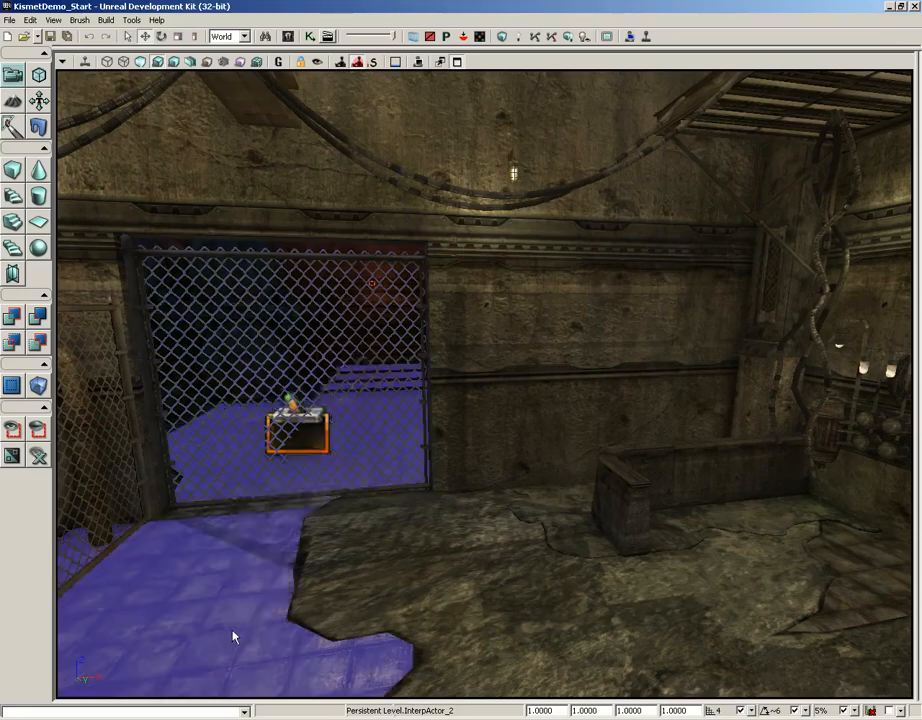
pyautogui.rightClick(234, 612)
pyautogui.click(264, 605)
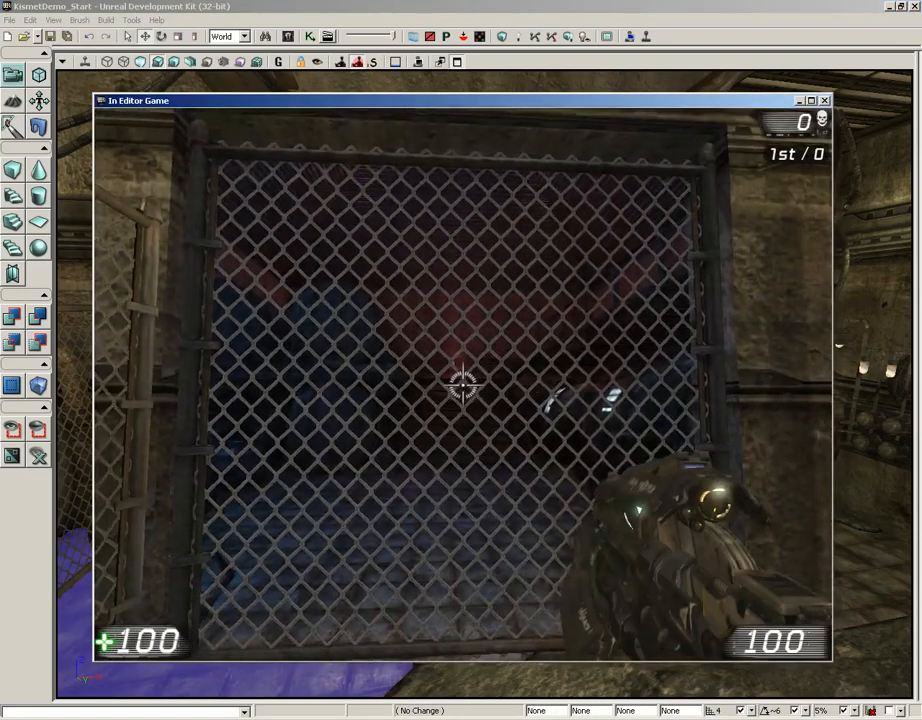
pyautogui.press('w')
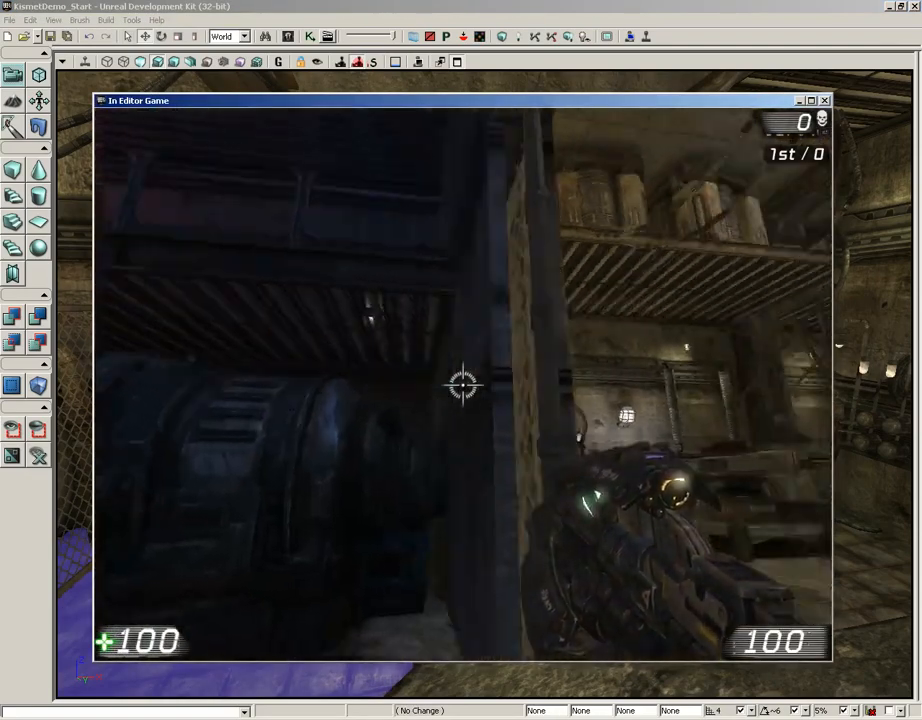
pyautogui.press('w')
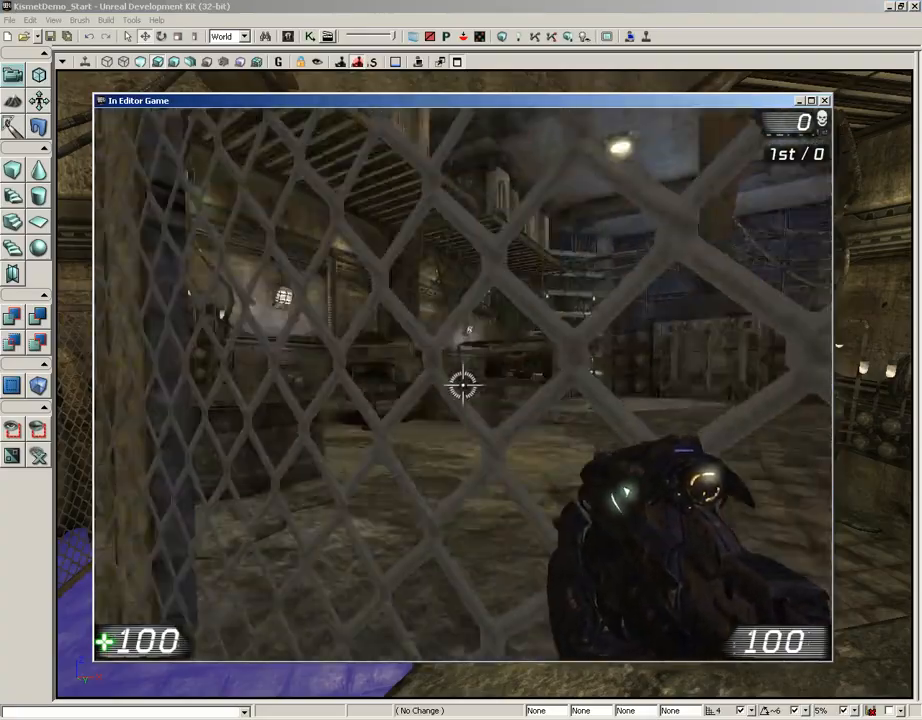
pyautogui.press('w')
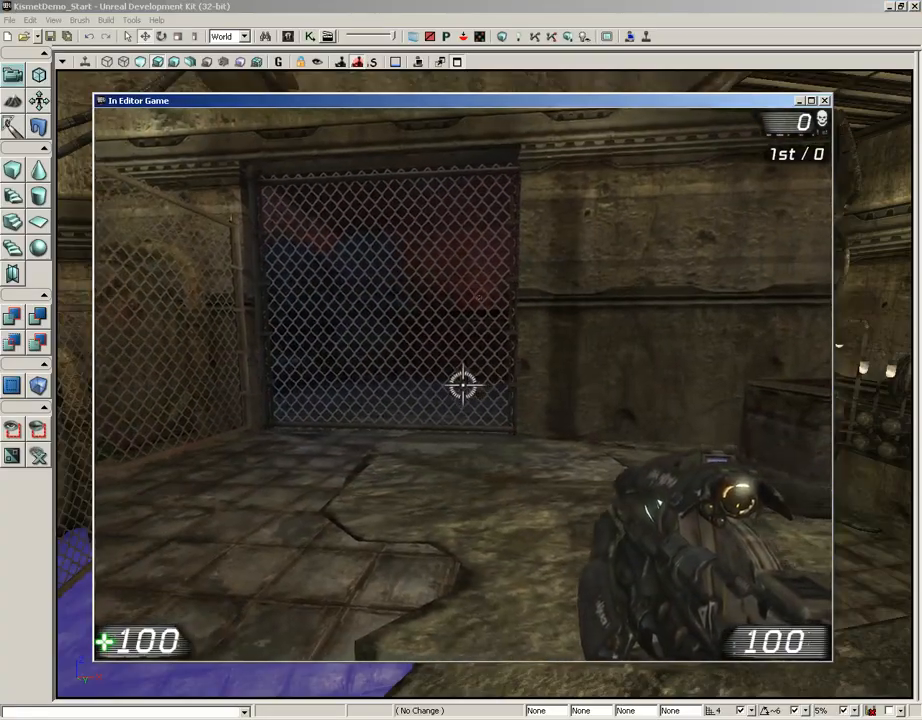
pyautogui.press('w')
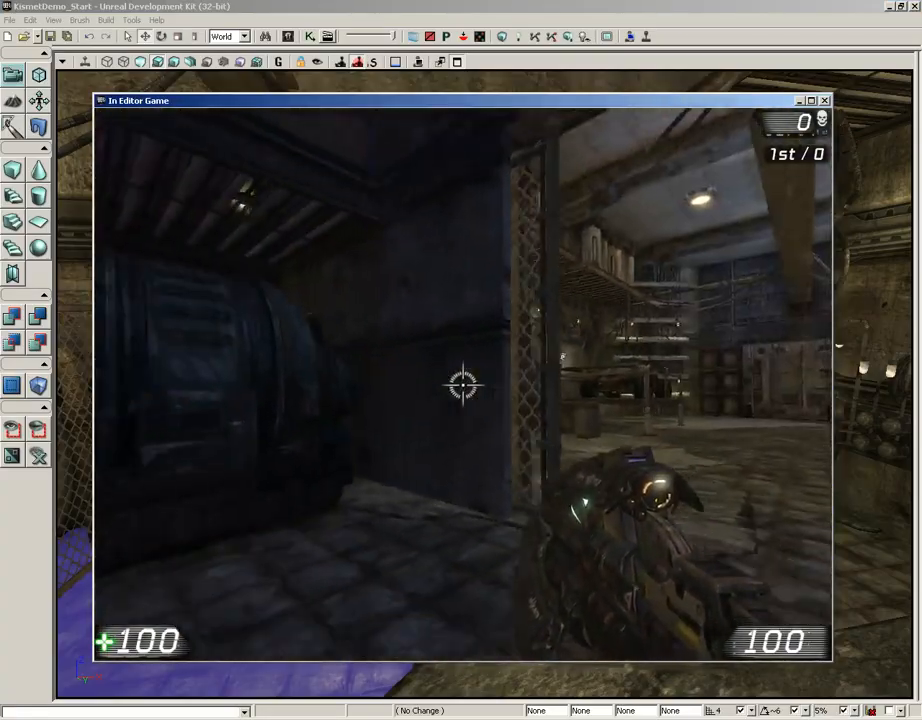
pyautogui.press('Escape')
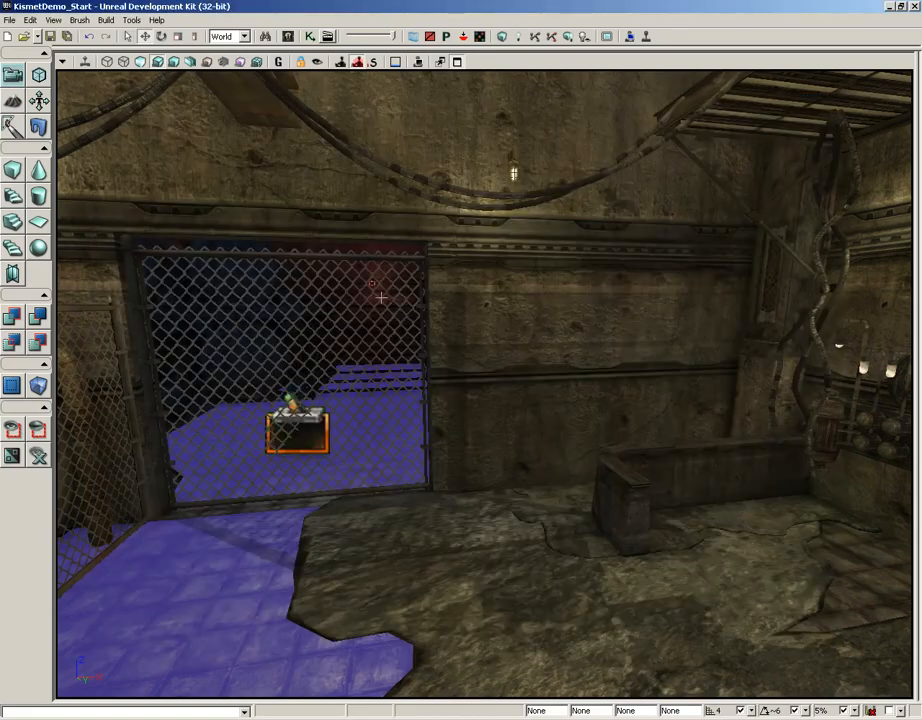
# - Examine the open and close sound settings among the gate's InterpActor properties, and close the properties window
pyautogui.click(300, 256)
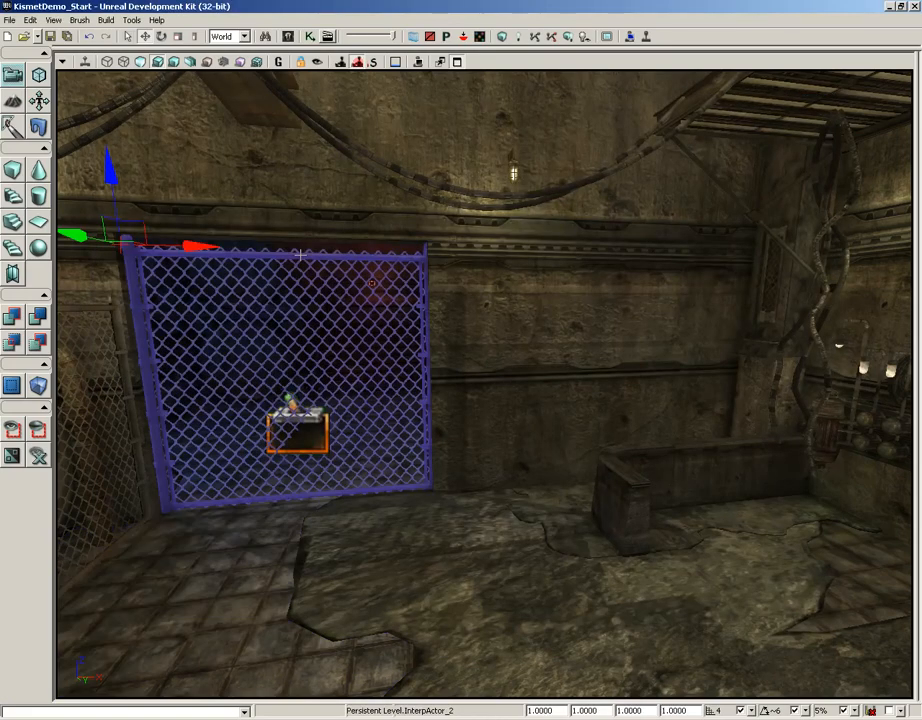
pyautogui.doubleClick(300, 256)
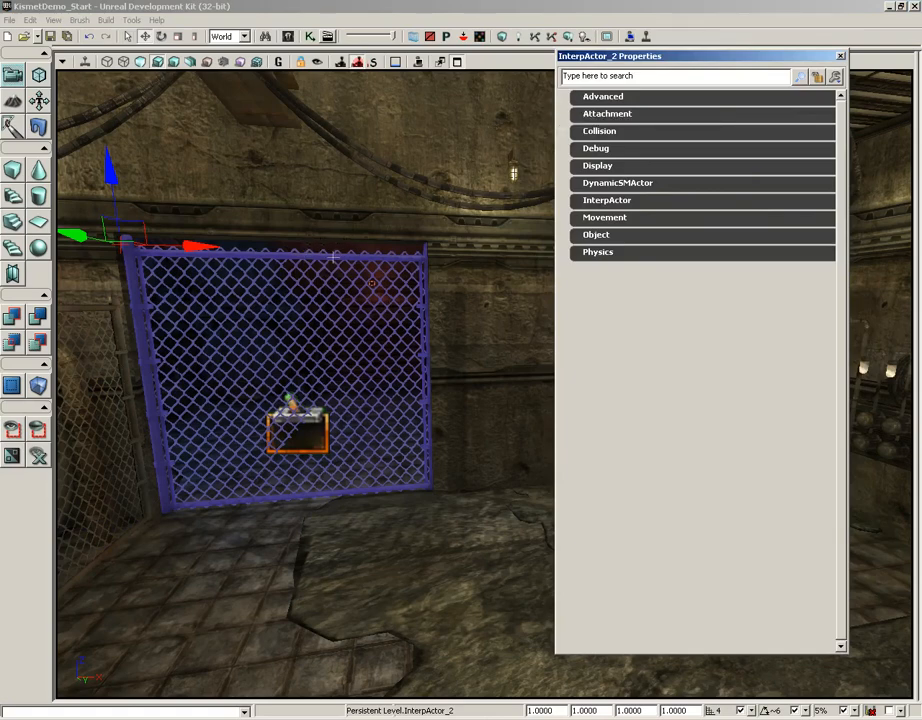
pyautogui.click(605, 201)
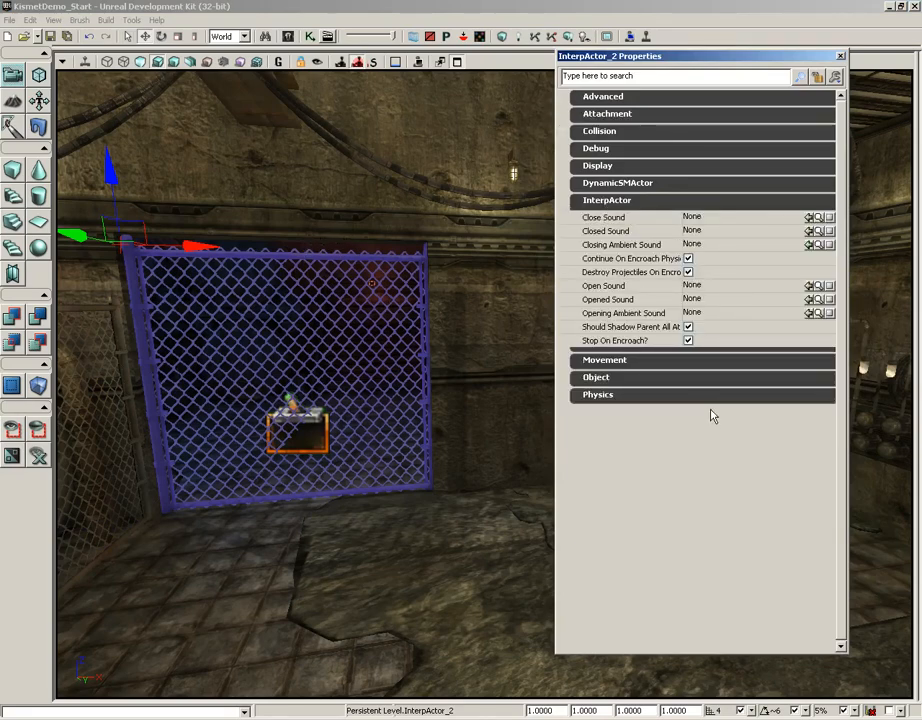
pyautogui.click(615, 286)
pyautogui.click(610, 299)
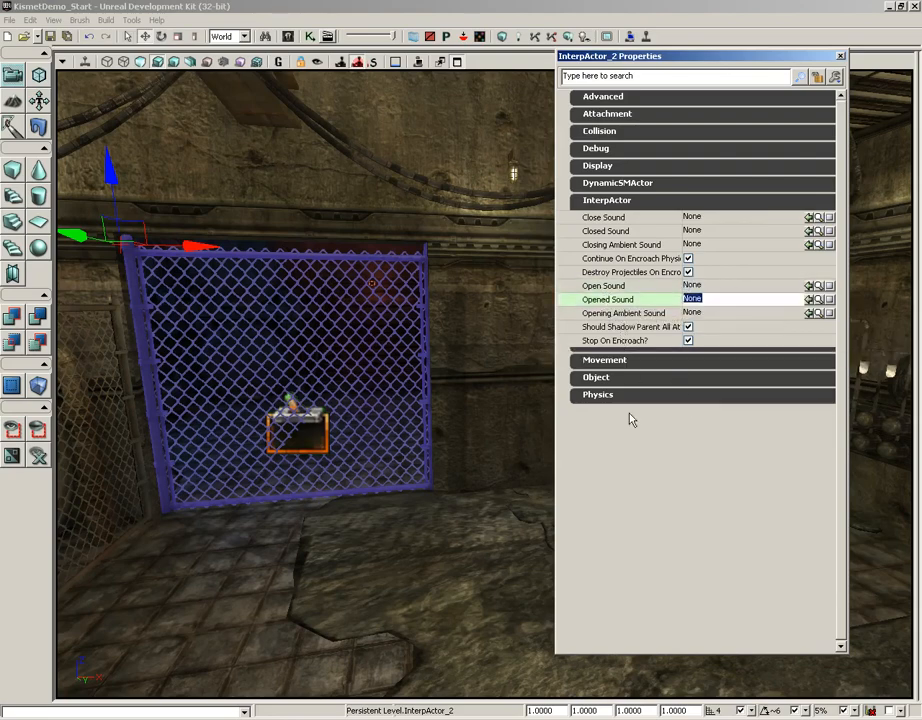
pyautogui.click(591, 315)
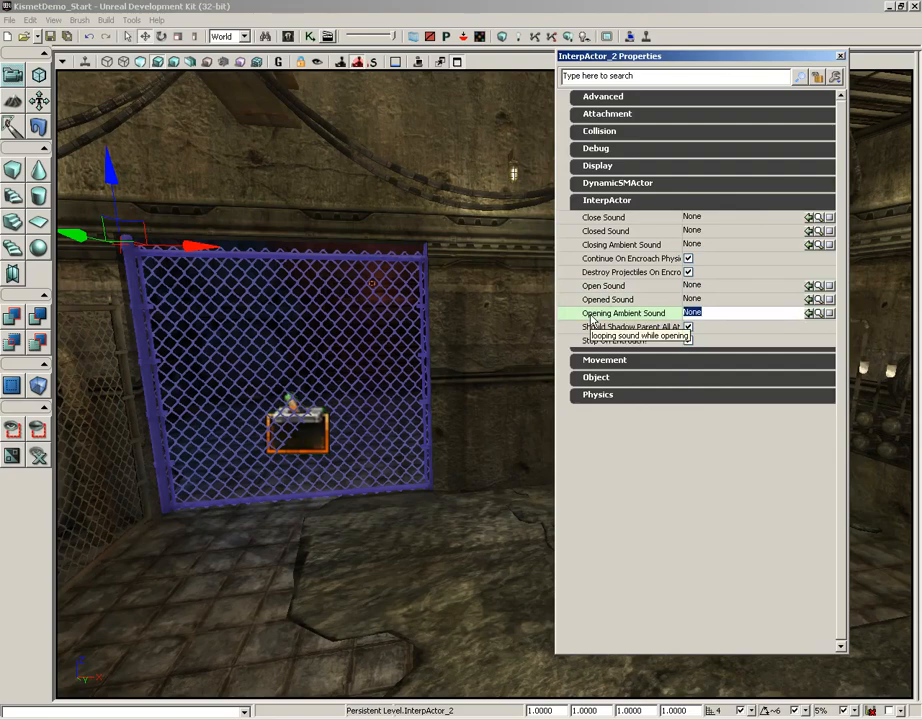
pyautogui.click(598, 219)
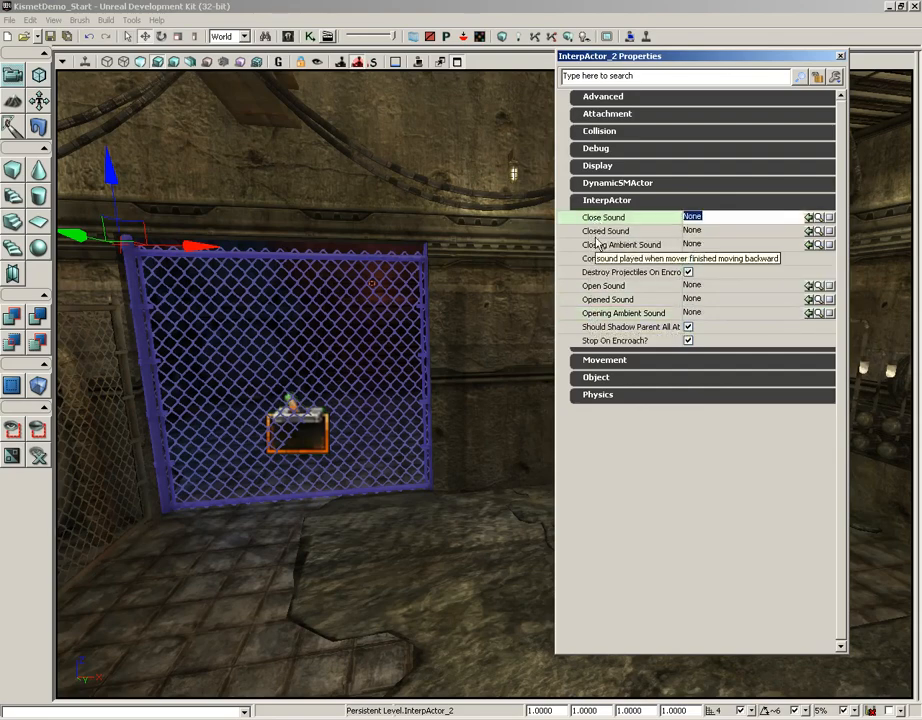
pyautogui.click(605, 231)
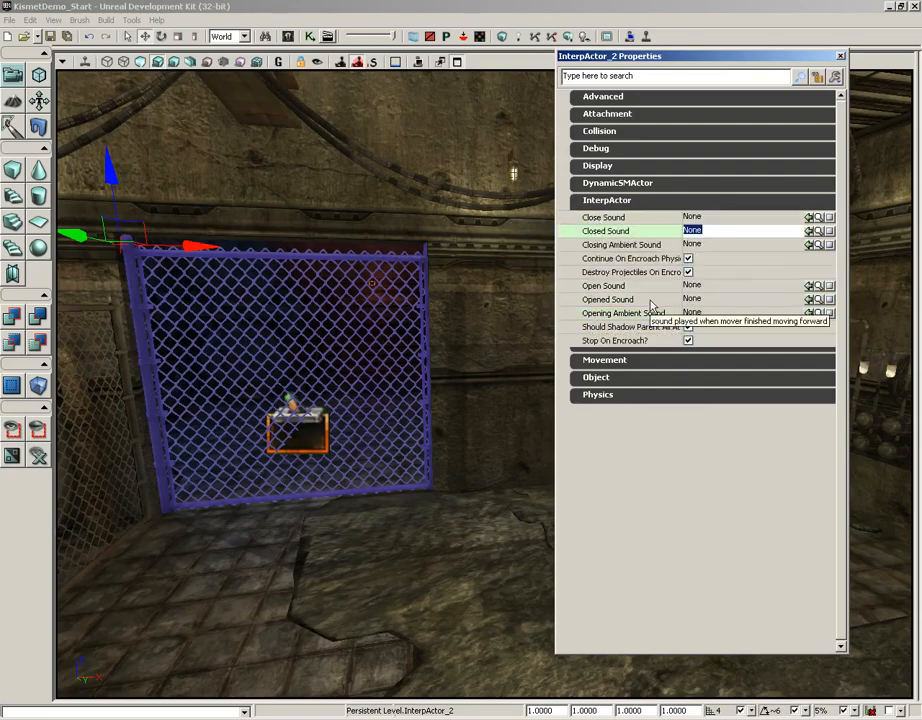
pyautogui.click(610, 245)
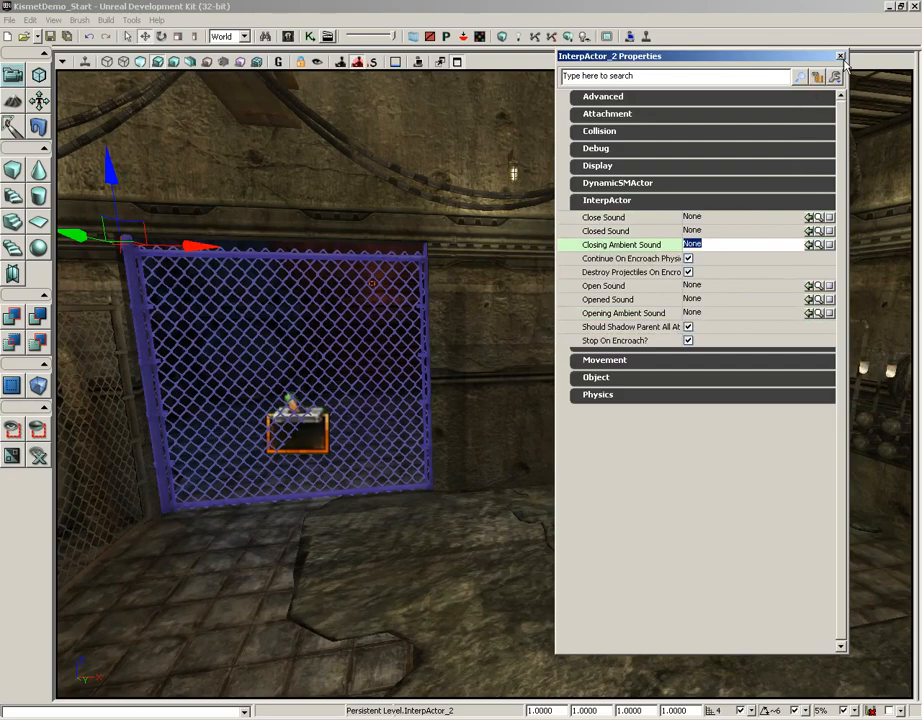
pyautogui.click(840, 57)
# - View the gate from inside the dark room and review the Kismet sequence before minimizing it
pyautogui.moveTo(525, 426); pyautogui.dragTo(523, 423)
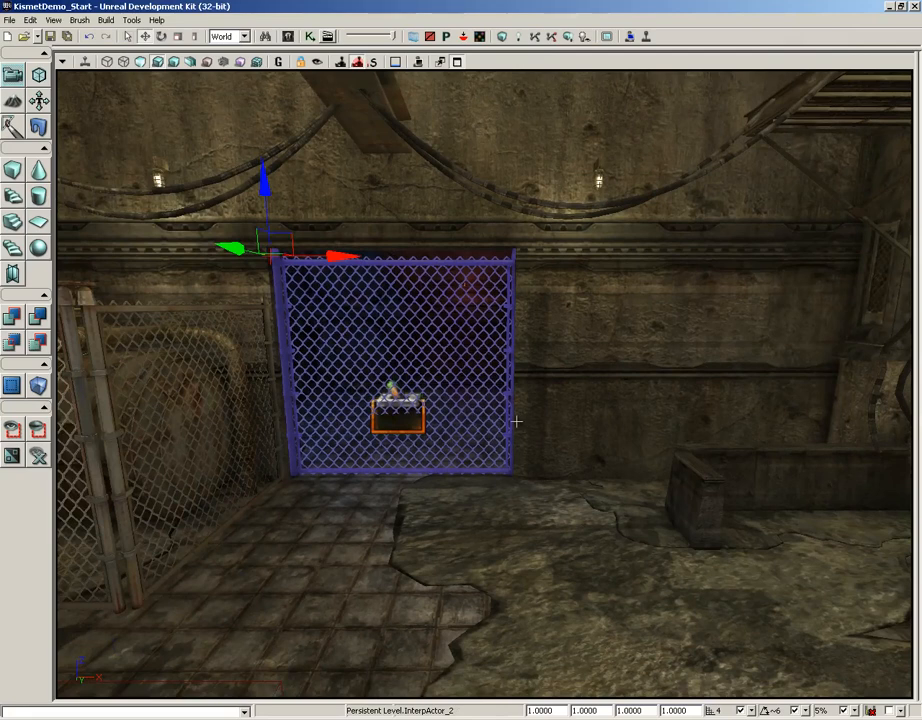
pyautogui.moveTo(516, 421); pyautogui.dragTo(527, 452)
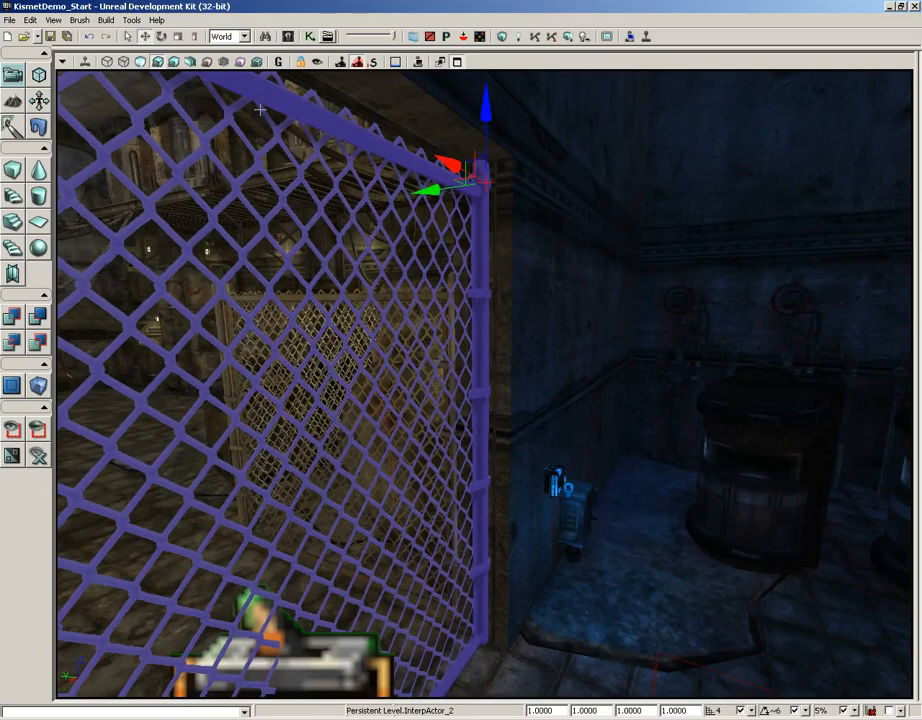
pyautogui.moveTo(430, 280); pyautogui.dragTo(348, 358)
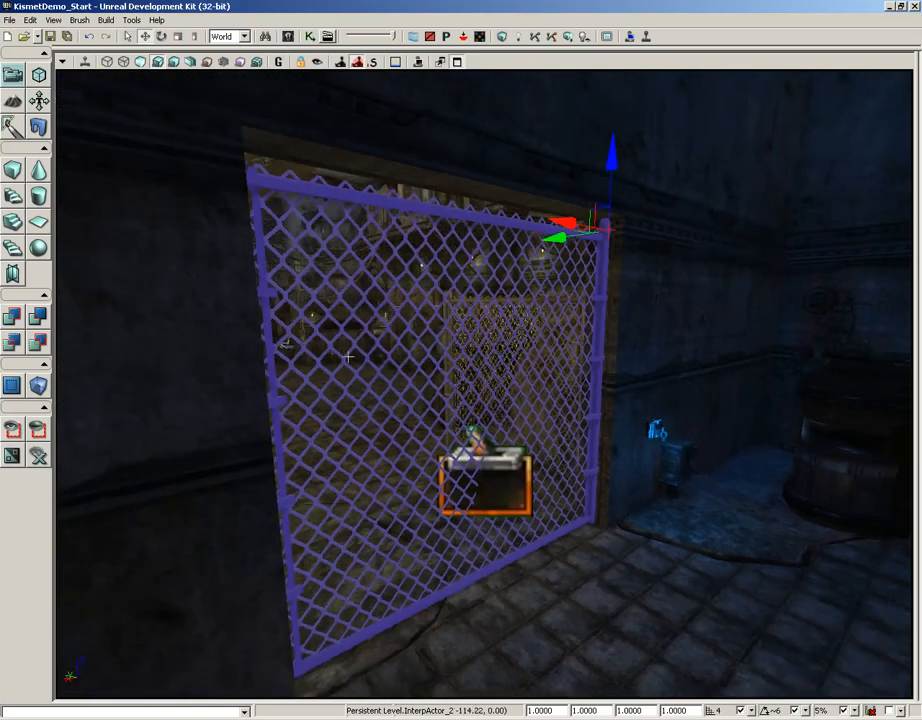
pyautogui.moveTo(348, 358); pyautogui.dragTo(358, 370, button='right')
pyautogui.click(310, 36)
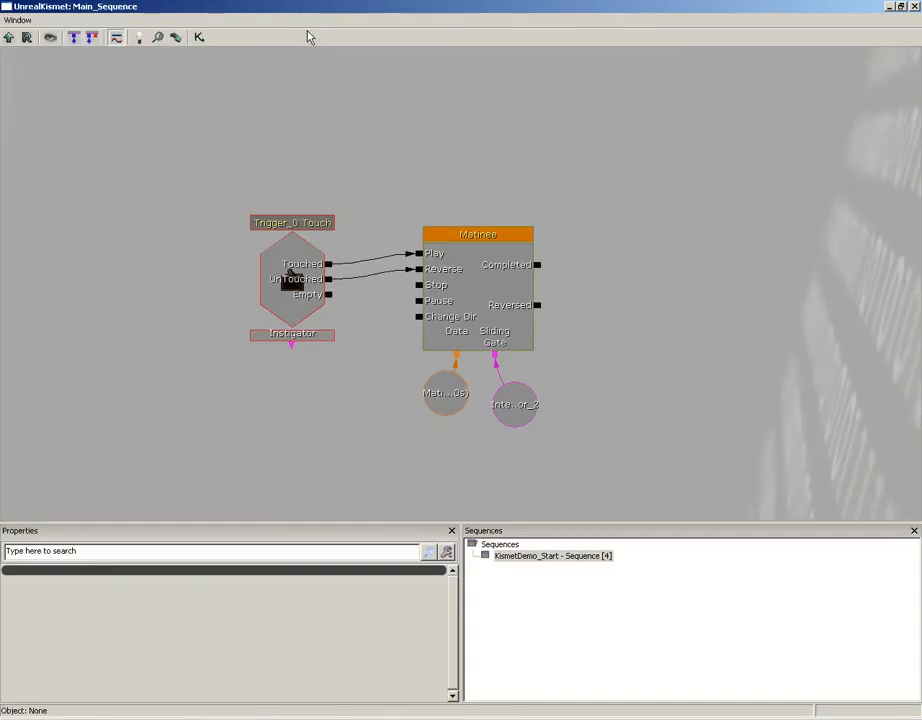
pyautogui.click(888, 7)
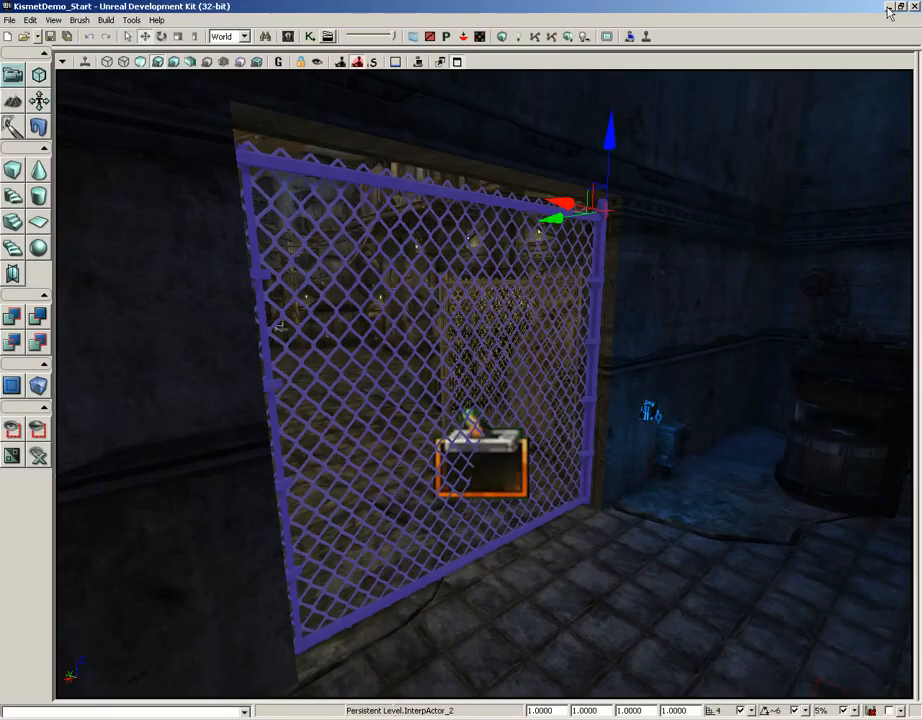